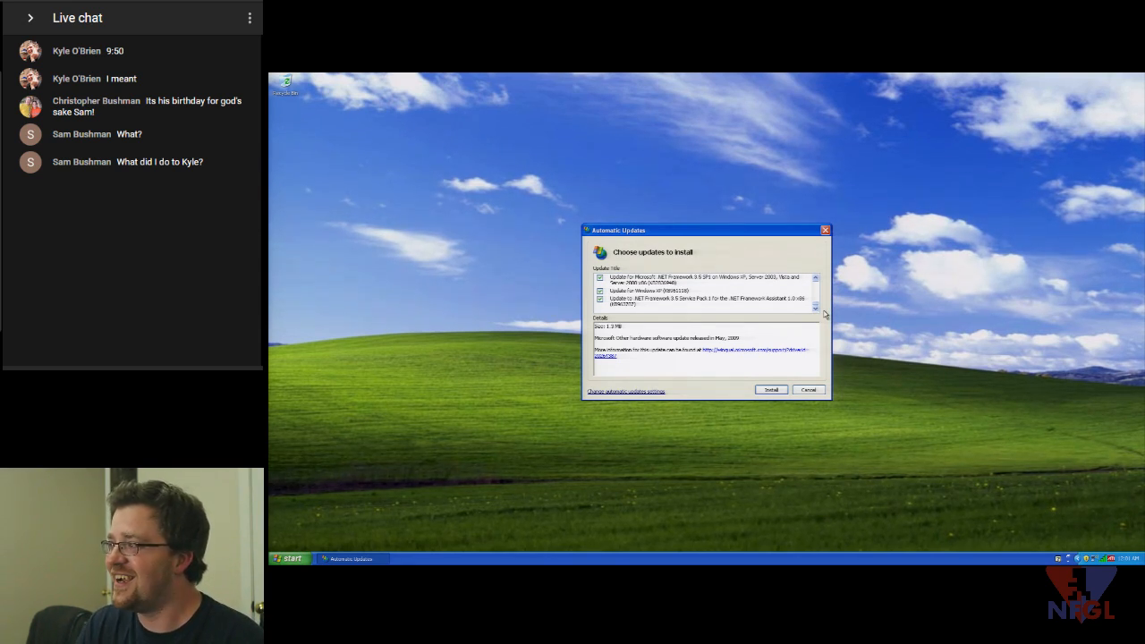
- Install the checked updates, dismiss the installing-updates notice, and open the ATI tray menu
{"action": "left_click", "coordinate": [771, 390]}
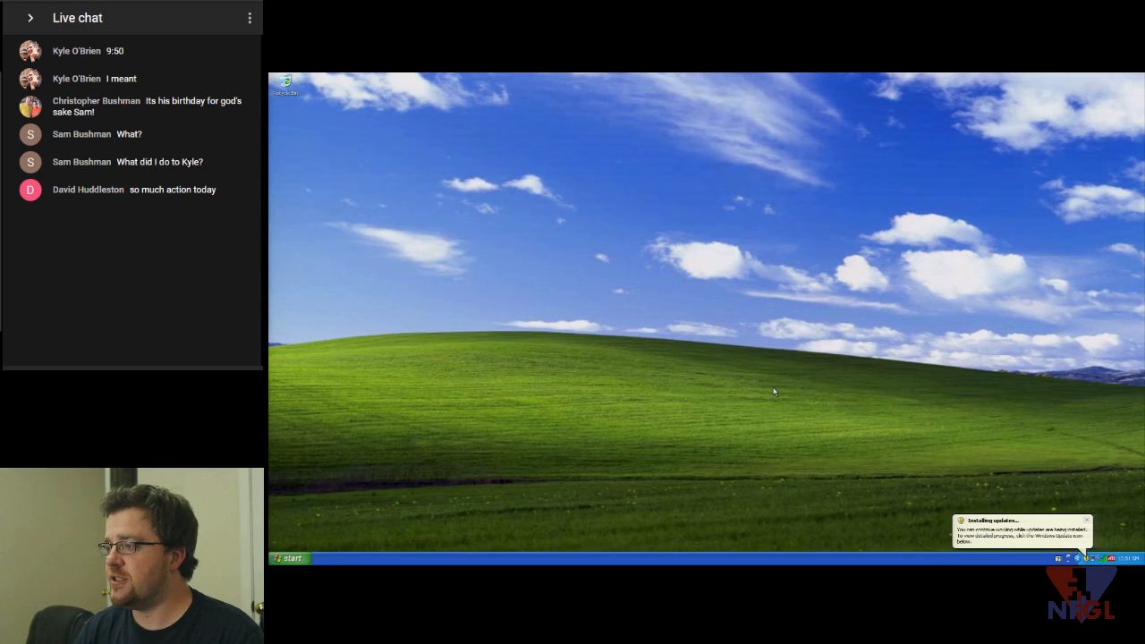
{"action": "left_click", "coordinate": [1086, 520]}
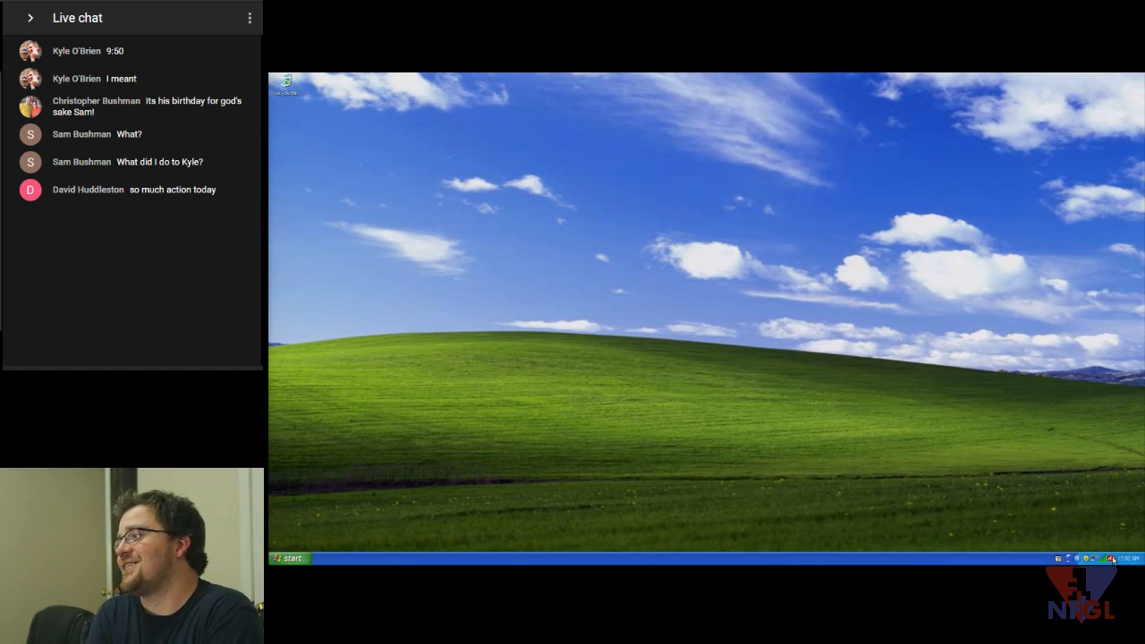
{"action": "right_click", "coordinate": [1112, 560]}
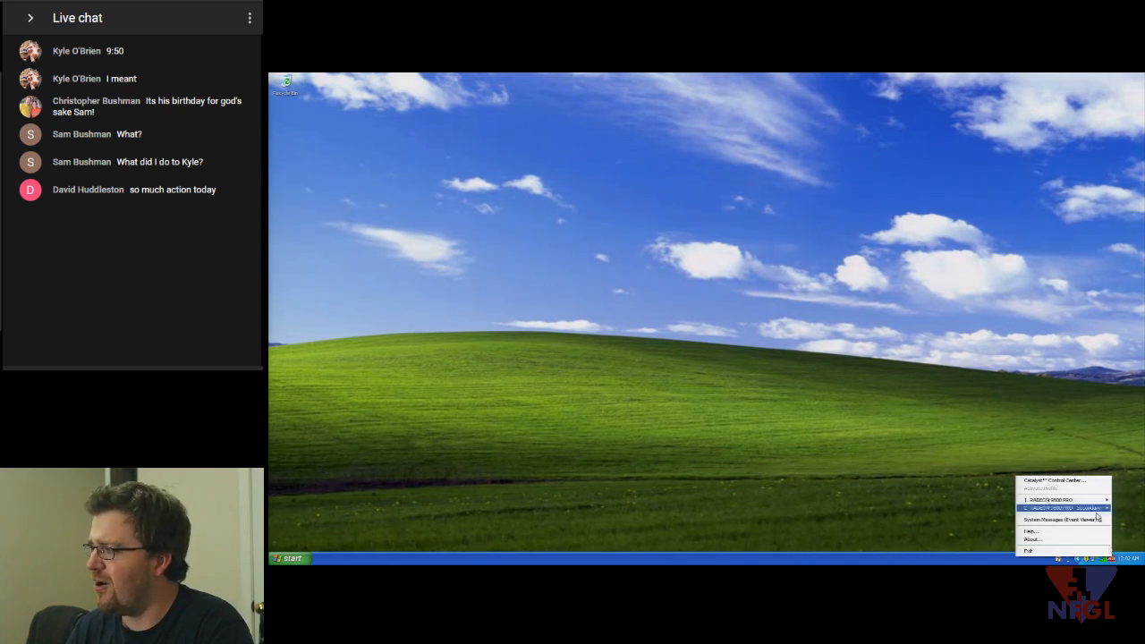
- Choose Catalyst Control Center from the ATI tray menu to show its Graphics Settings list
{"action": "left_click", "coordinate": [1050, 440]}
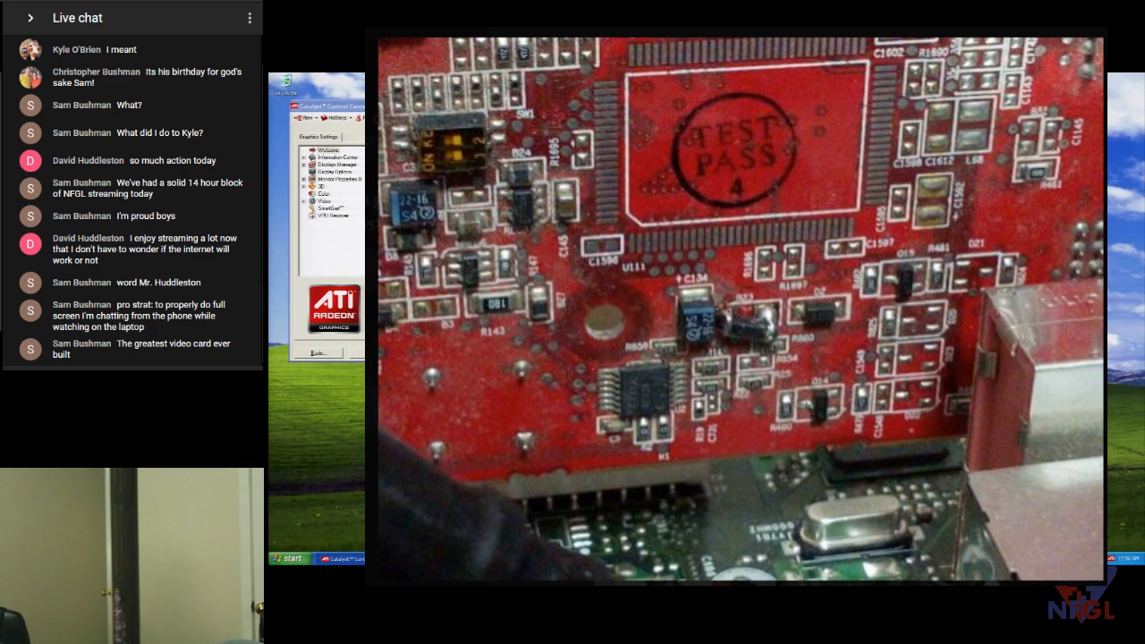
- View the motherboard photo from the Discord chat full-screen, then return to the chat
{"action": "key", "text": "Escape"}
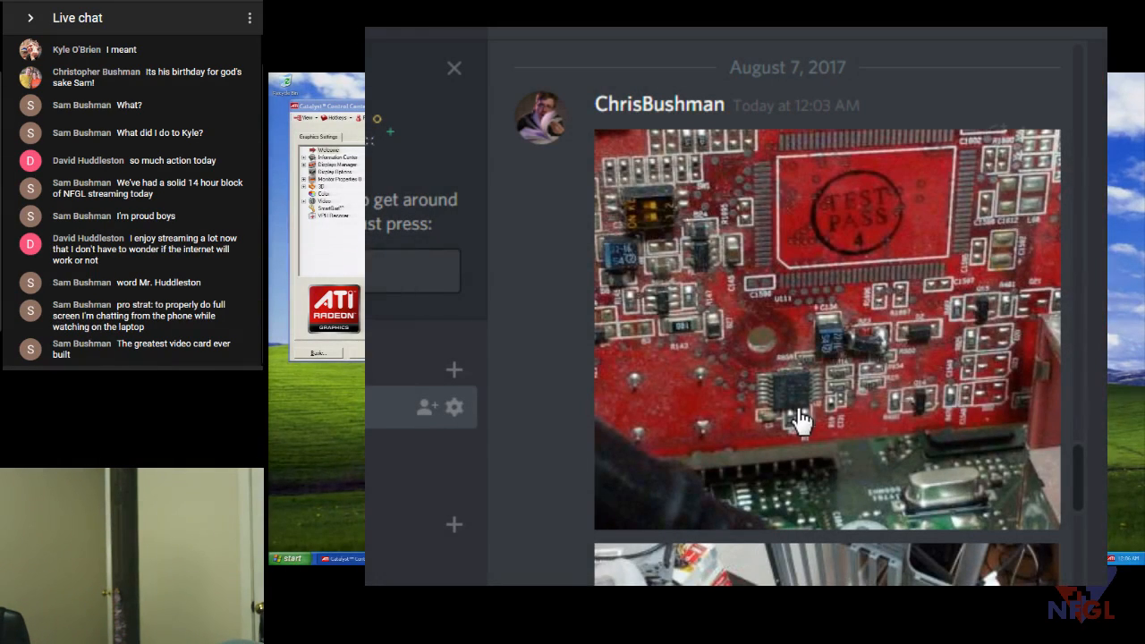
{"action": "scroll", "coordinate": [796, 407], "scroll_direction": "down", "scroll_amount": 5}
{"action": "left_click", "coordinate": [793, 405]}
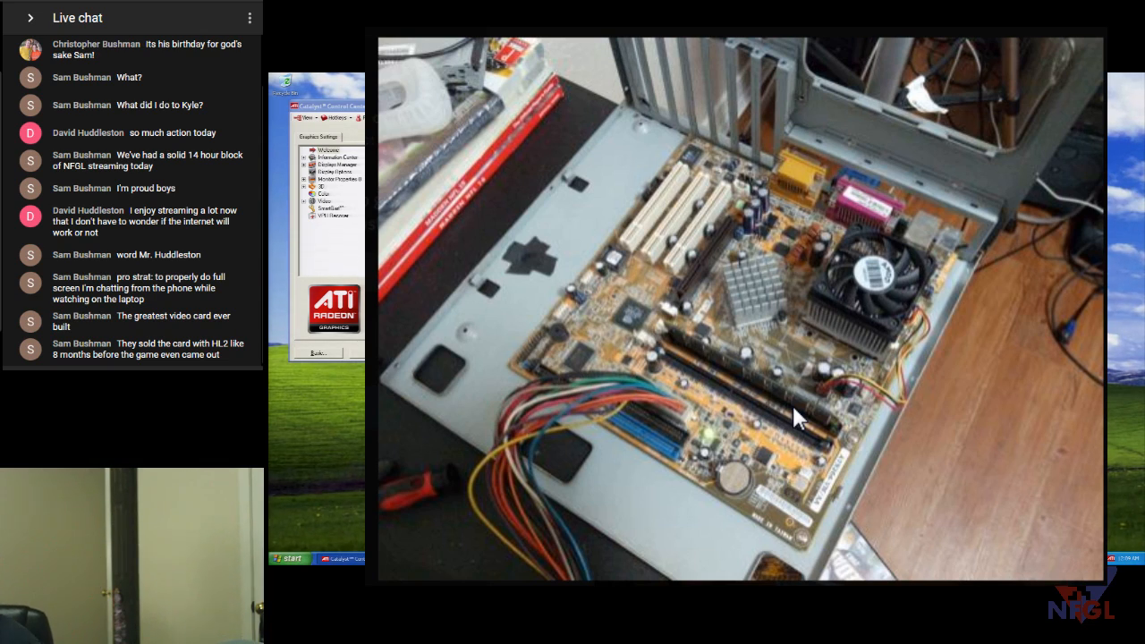
{"action": "key", "text": "Escape"}
{"action": "scroll", "coordinate": [827, 359], "scroll_direction": "down", "scroll_amount": 5}
- Enlarge the computer-case photo, then move the Catalyst Control Center window right and close it
{"action": "left_click", "coordinate": [824, 349]}
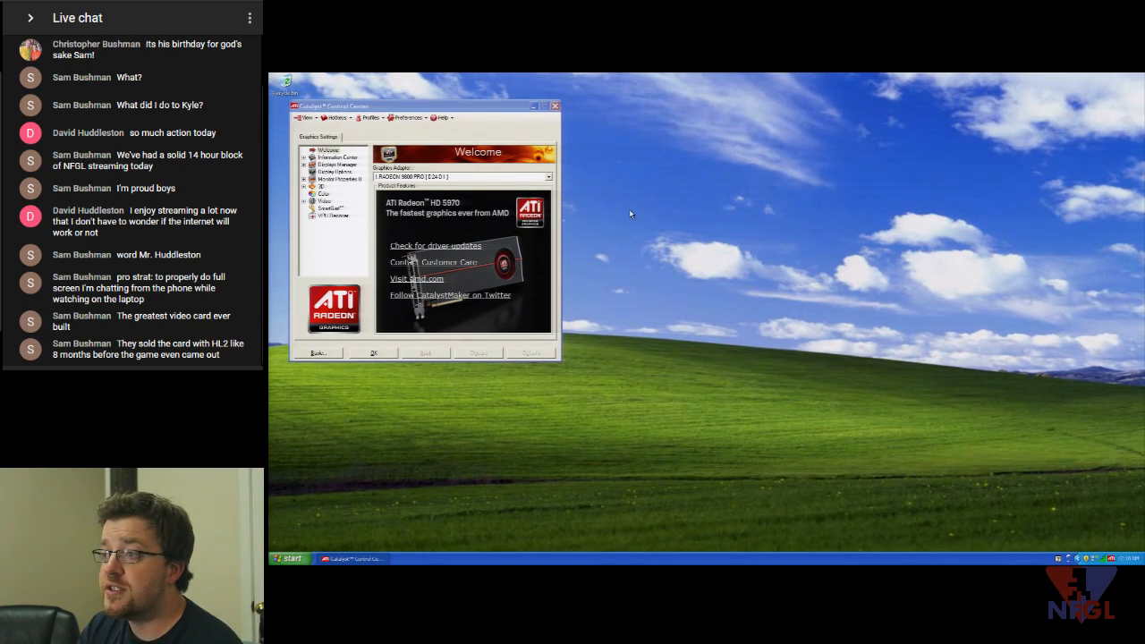
{"action": "left_click_drag", "start_coordinate": [470, 108], "coordinate": [909, 142]}
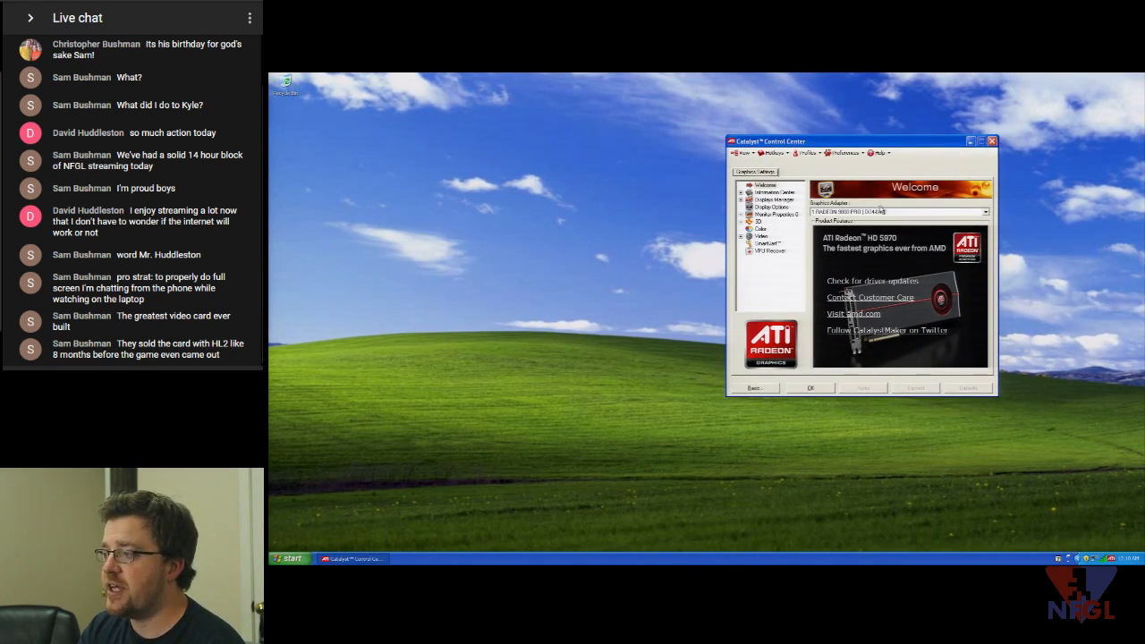
{"action": "left_click", "coordinate": [992, 142]}
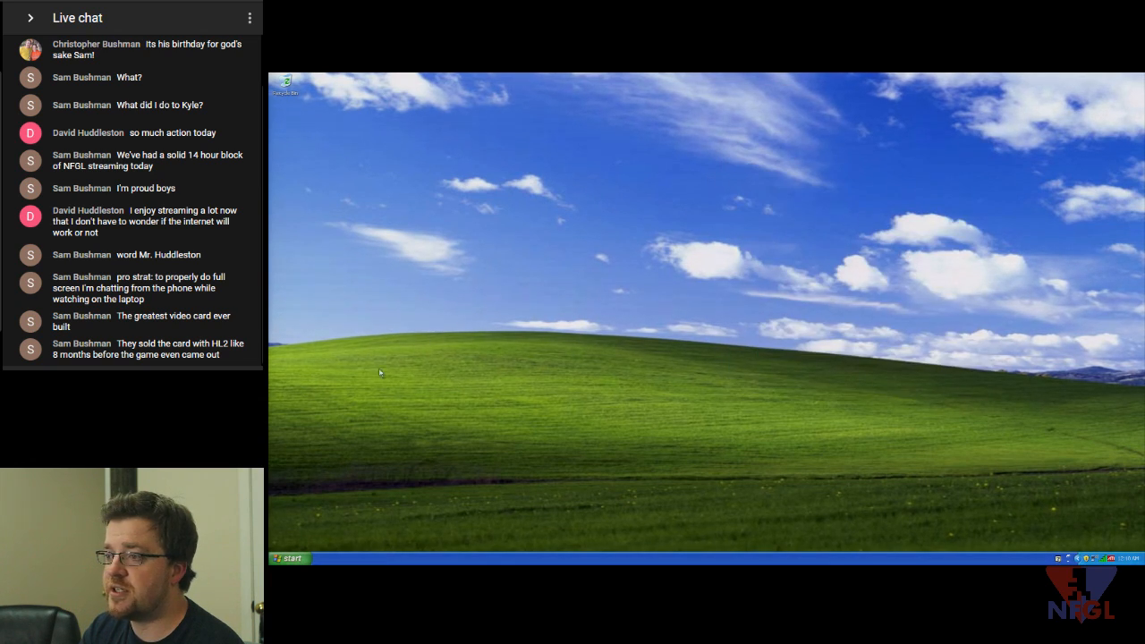
- Open the Control Panel from the Start menu
{"action": "left_click", "coordinate": [290, 558]}
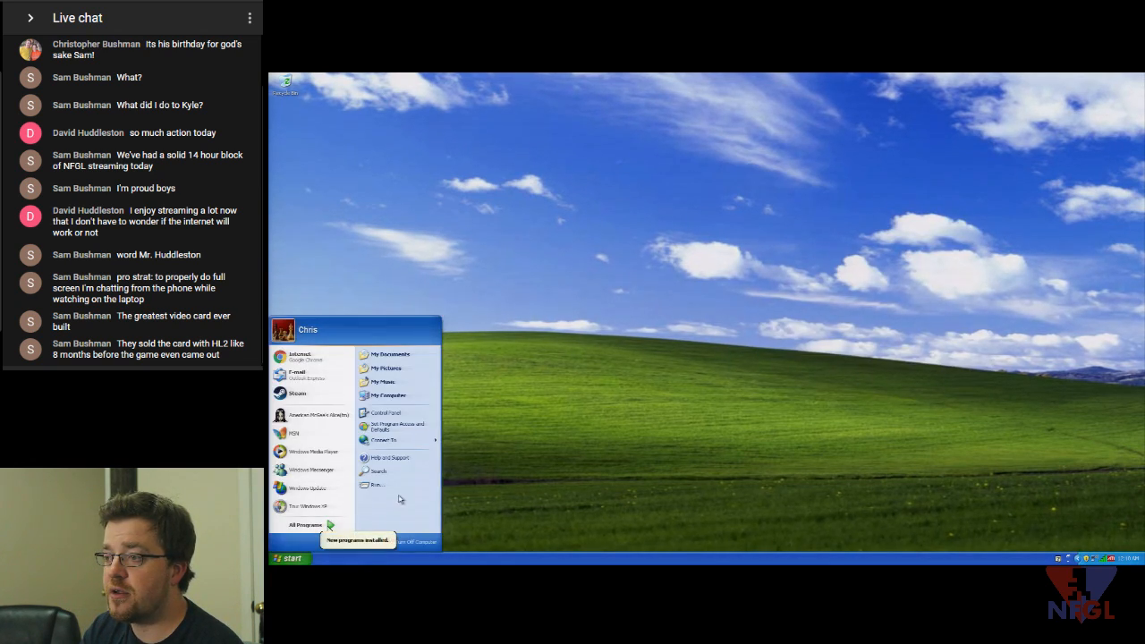
{"action": "left_click", "coordinate": [411, 425]}
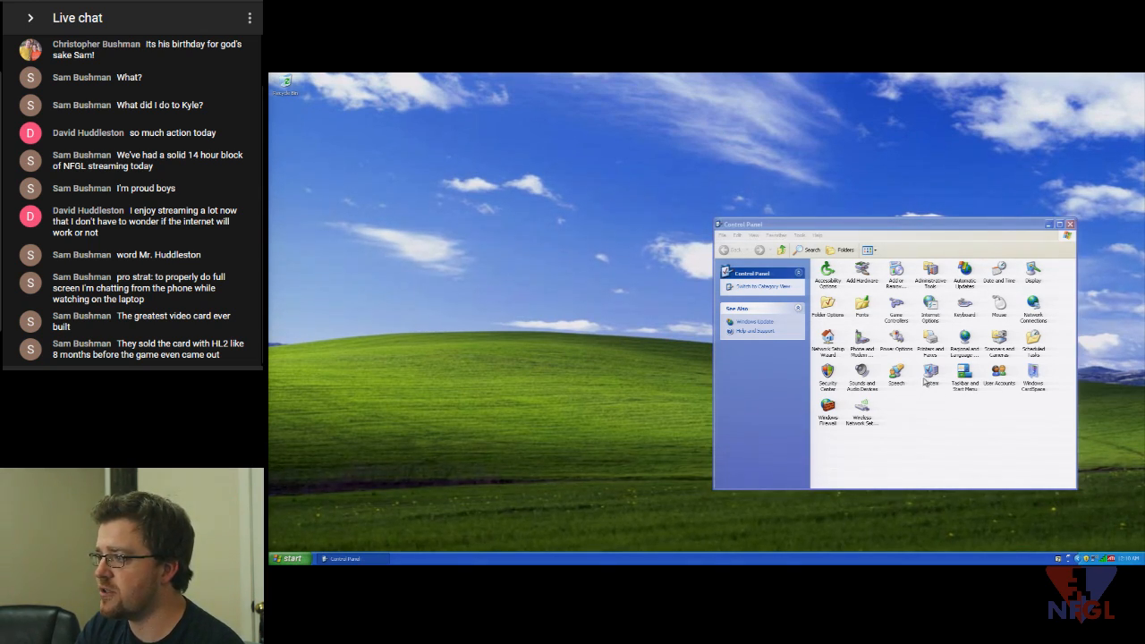
- Open System Properties showing Home Edition SP3, a 2.80GHz Celeron and 2.00 GB RAM
{"action": "left_click", "coordinate": [930, 375]}
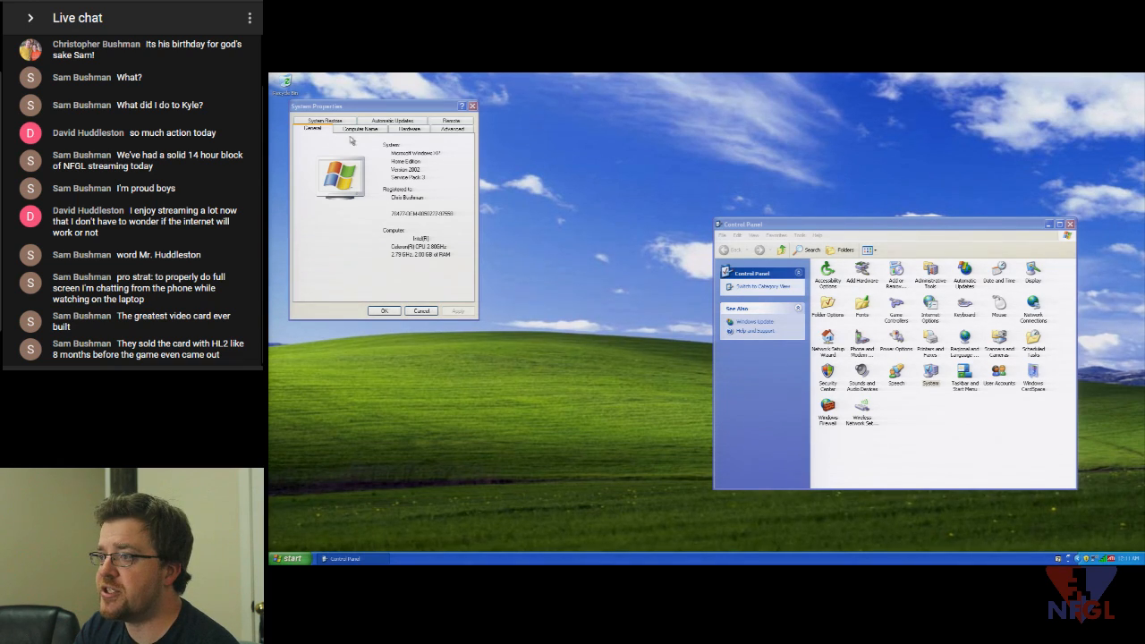
{"action": "left_click_drag", "start_coordinate": [356, 114], "coordinate": [545, 116]}
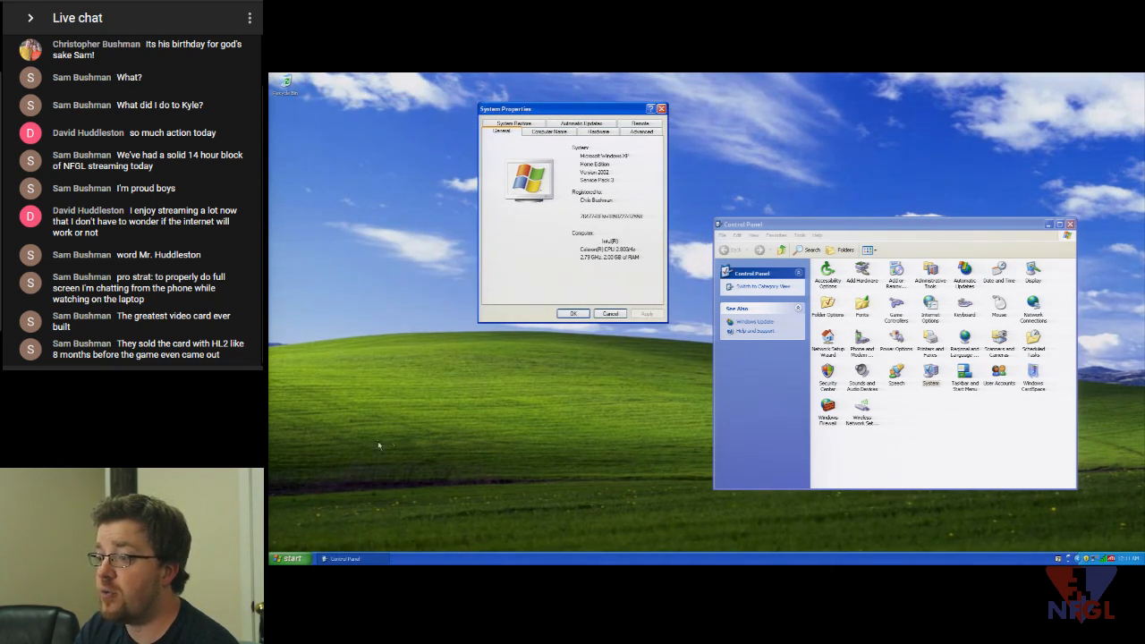
{"action": "left_click", "coordinate": [291, 559]}
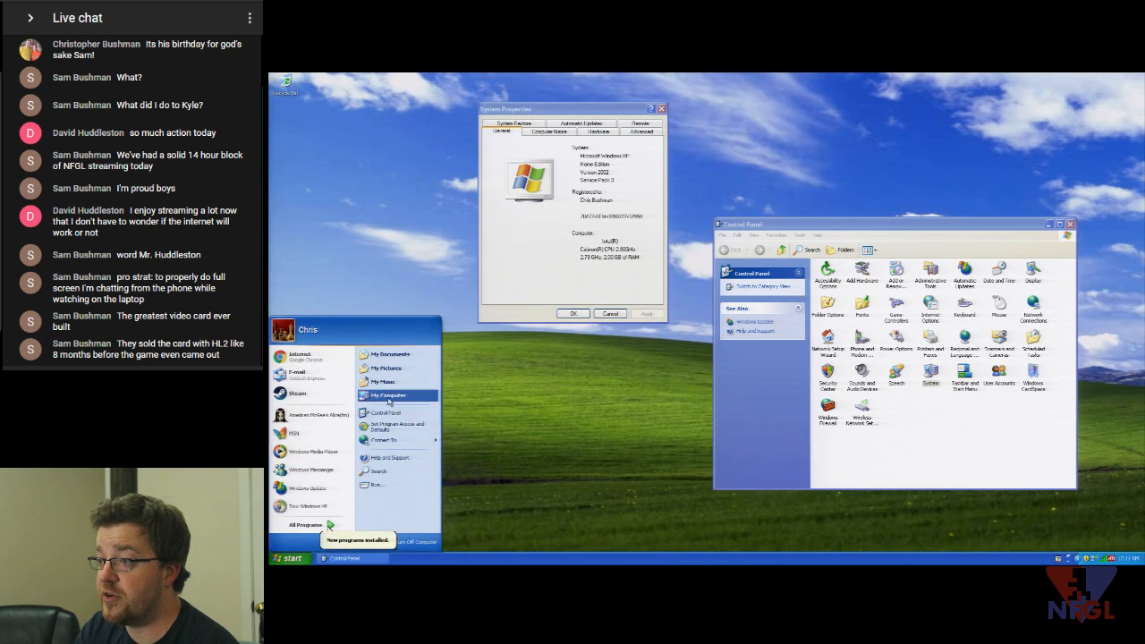
- Open My Computer and browse into the Primary (D:) drive to list its folders
{"action": "left_click", "coordinate": [388, 398]}
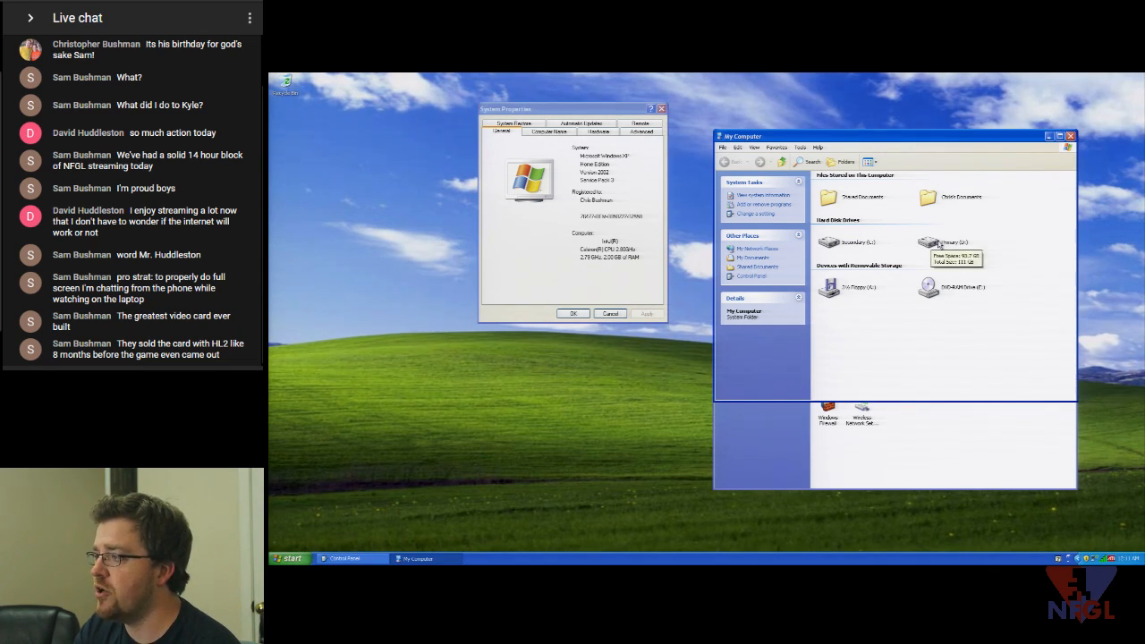
{"action": "mouse_move", "coordinate": [872, 248]}
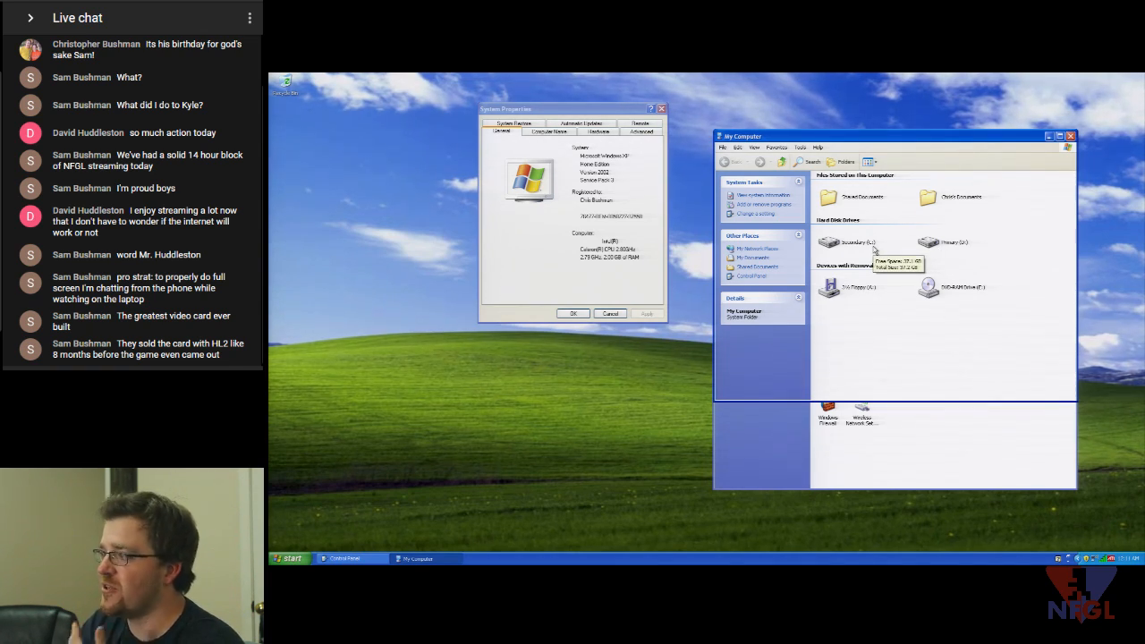
{"action": "left_click", "coordinate": [926, 245]}
{"action": "double_click", "coordinate": [926, 245]}
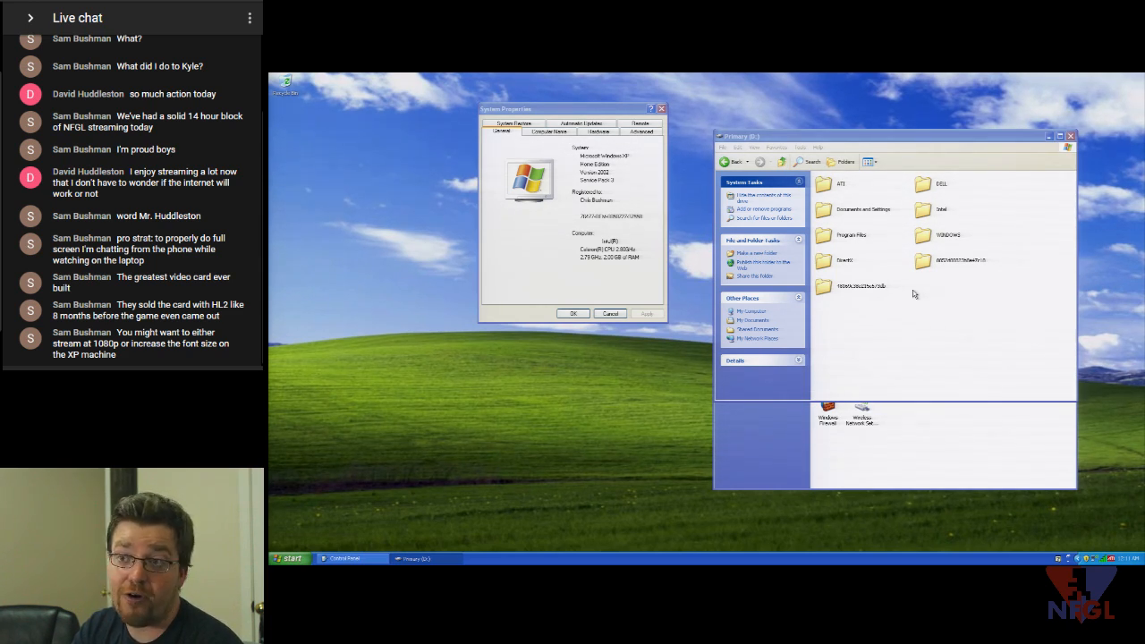
{"action": "left_click", "coordinate": [729, 161]}
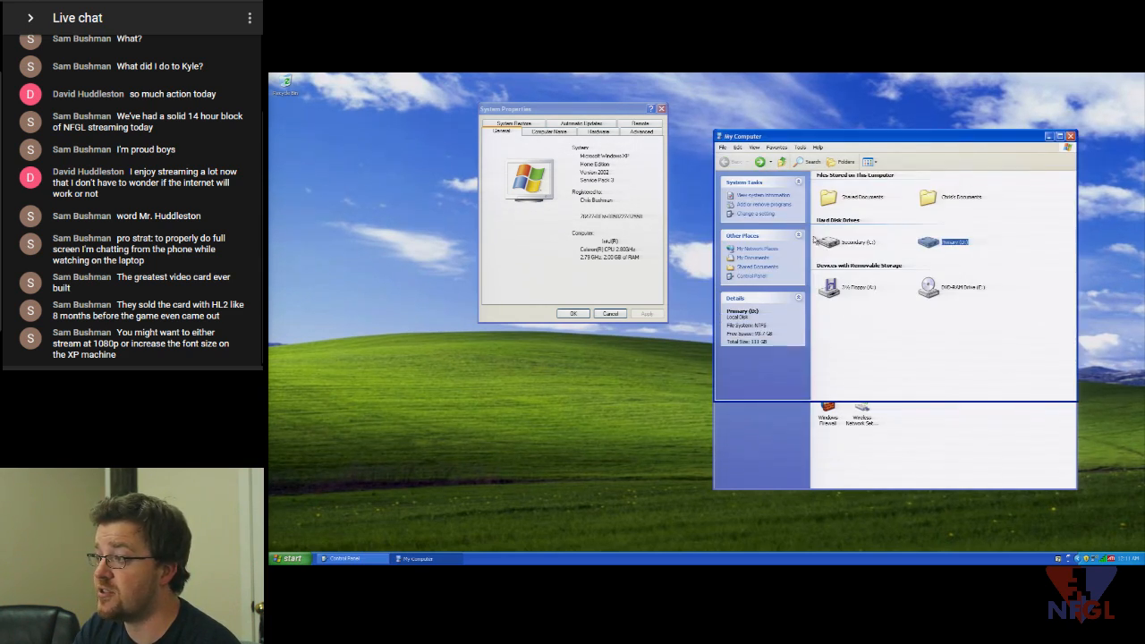
{"action": "right_click", "coordinate": [832, 243]}
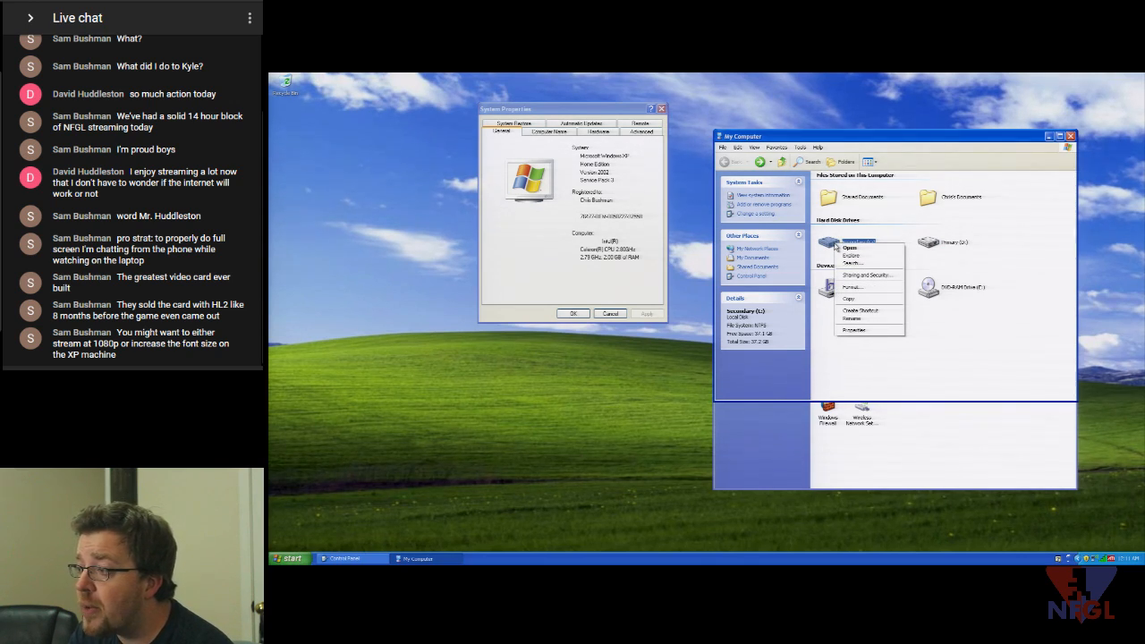
{"action": "left_click", "coordinate": [930, 244]}
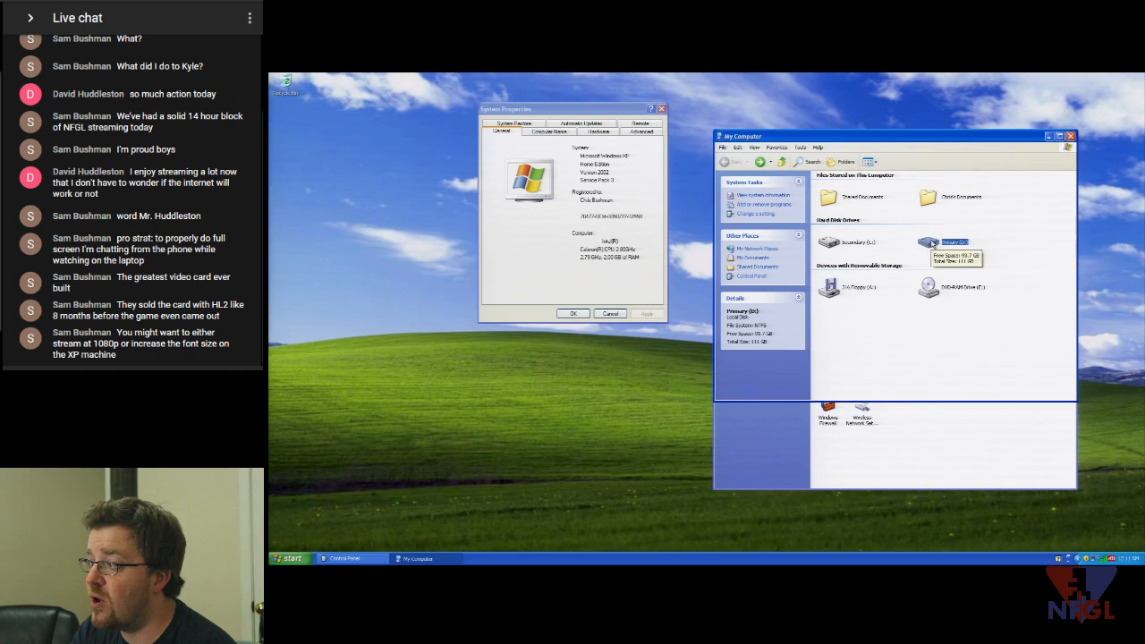
{"action": "double_click", "coordinate": [930, 243]}
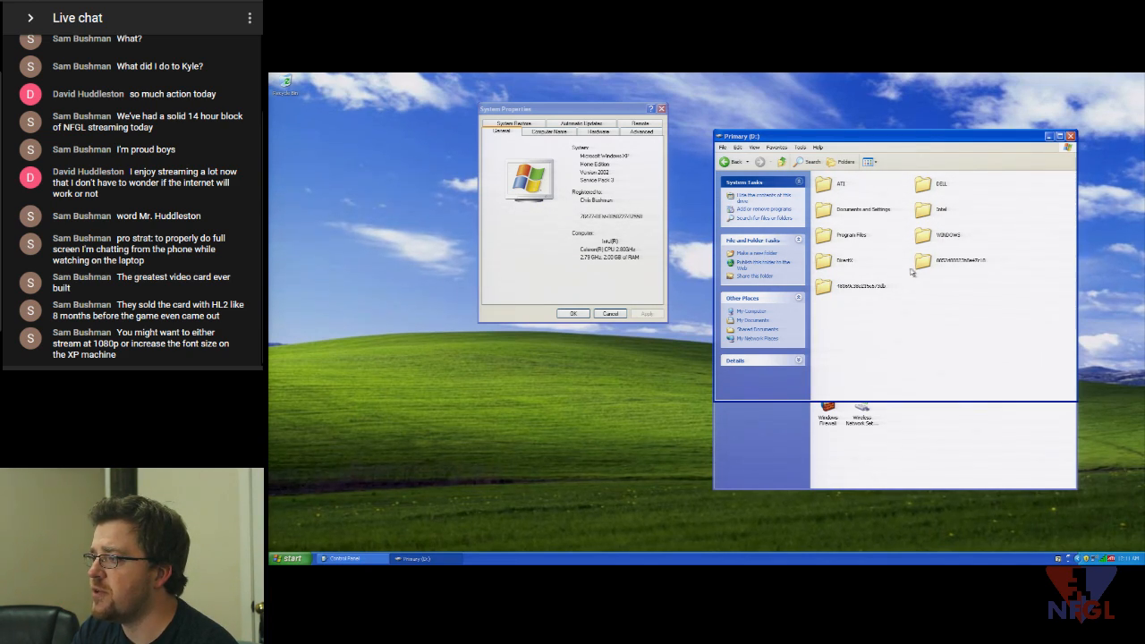
- Launch cpuz.exe from Program Files\CPUID\CPU-Z on the Primary (D:) drive
{"action": "double_click", "coordinate": [824, 236]}
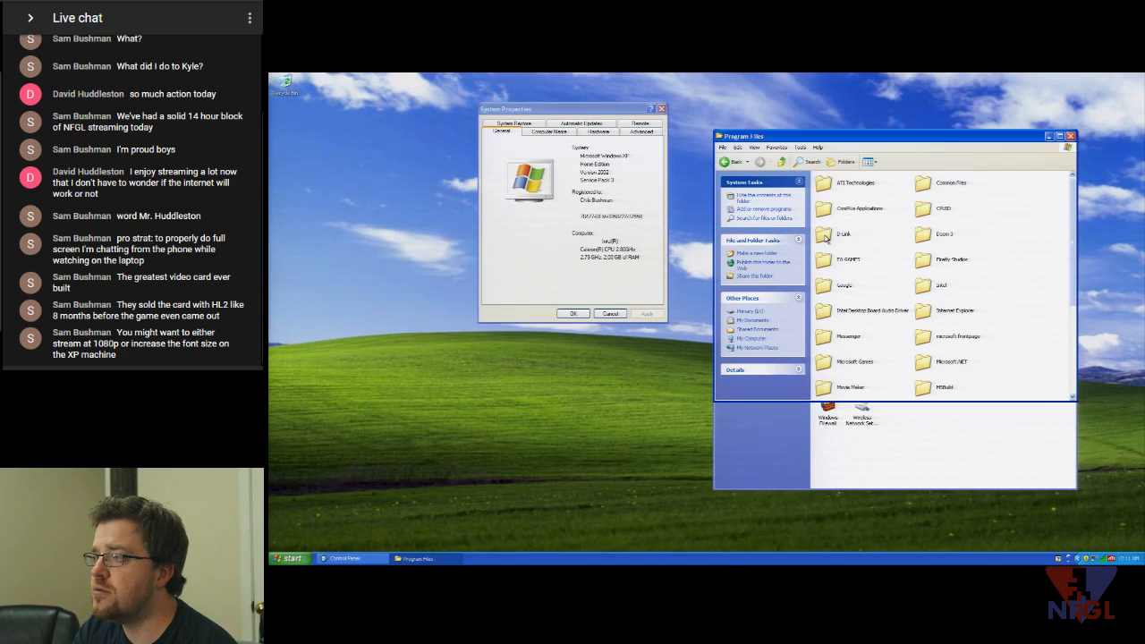
{"action": "double_click", "coordinate": [827, 259]}
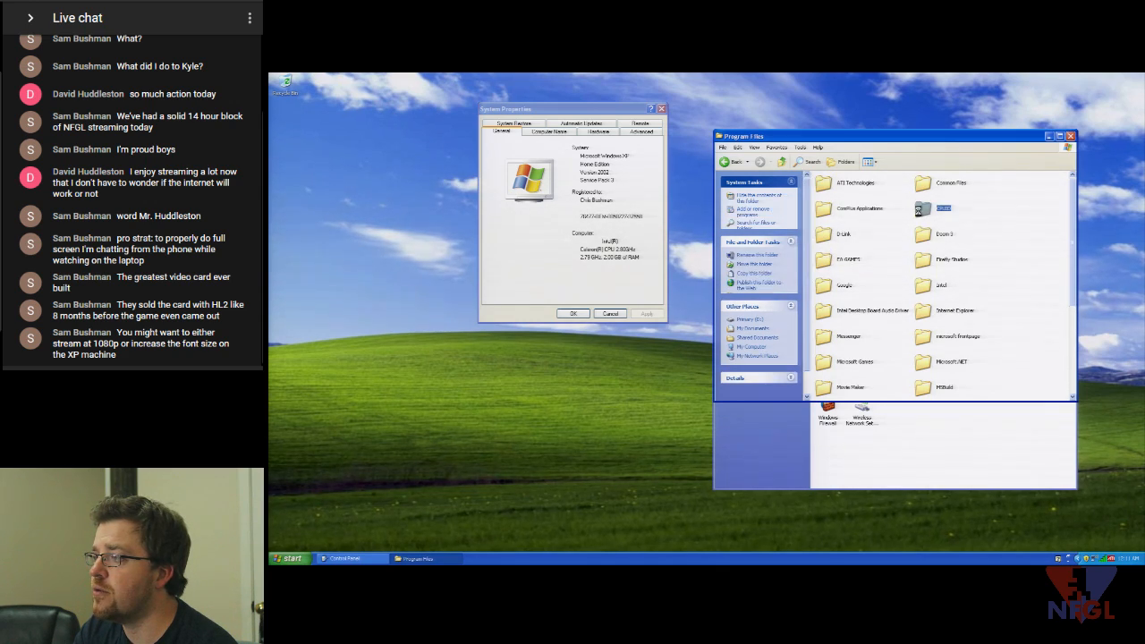
{"action": "left_click", "coordinate": [816, 185]}
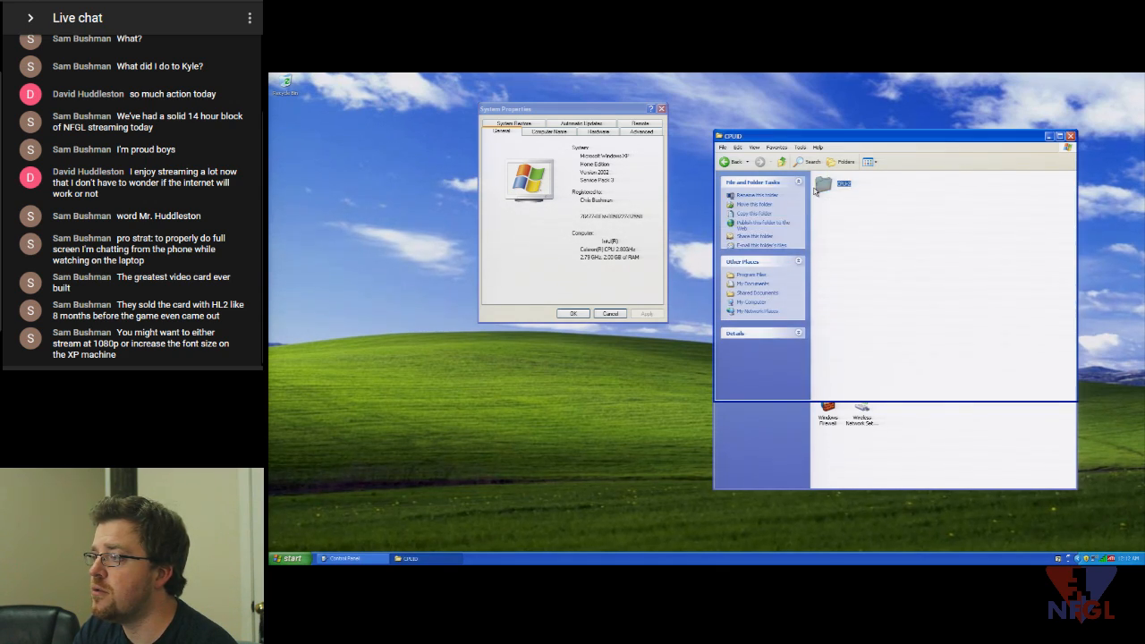
{"action": "double_click", "coordinate": [816, 185]}
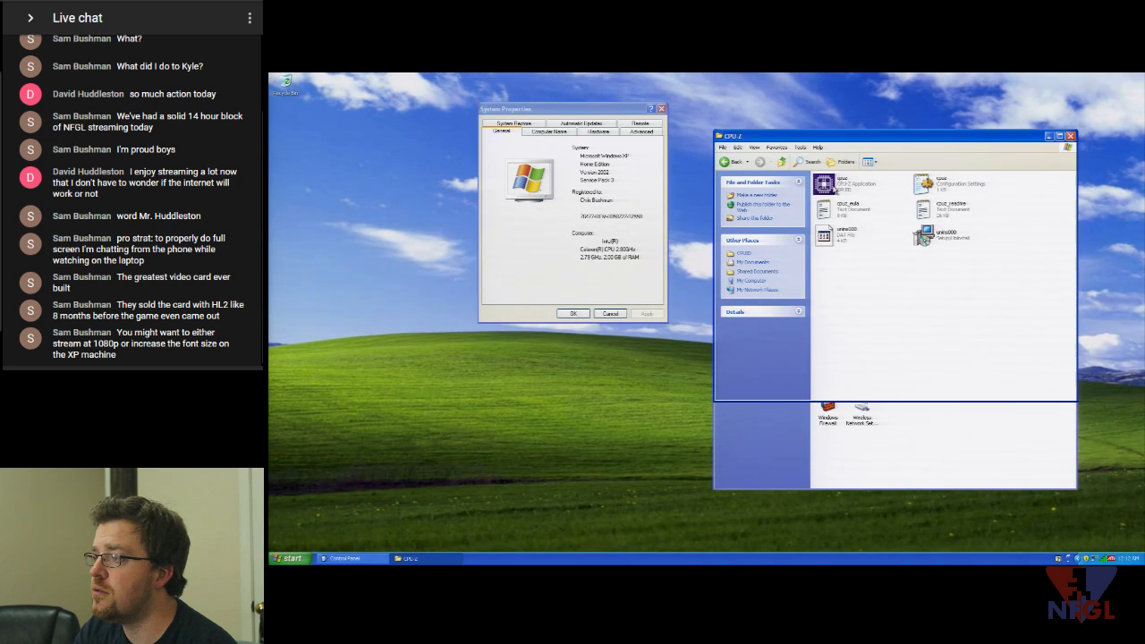
{"action": "left_click", "coordinate": [833, 188]}
{"action": "double_click", "coordinate": [834, 188]}
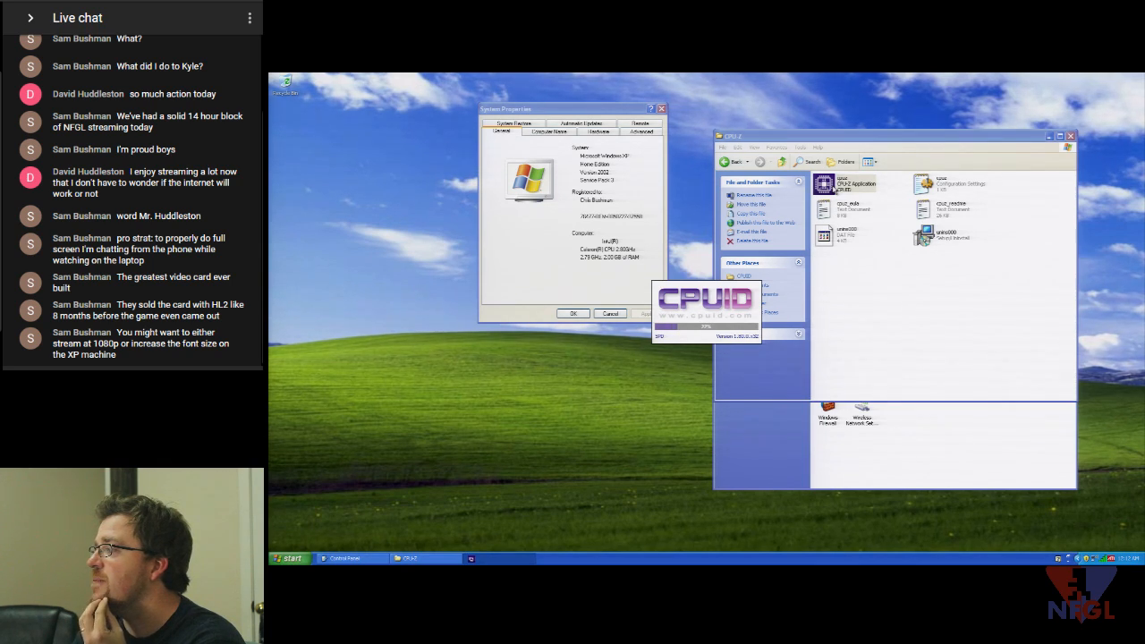
- Set the display font size to Large Fonts in Display Properties Appearance and apply it
{"action": "right_click", "coordinate": [466, 401]}
{"action": "left_click", "coordinate": [485, 469]}
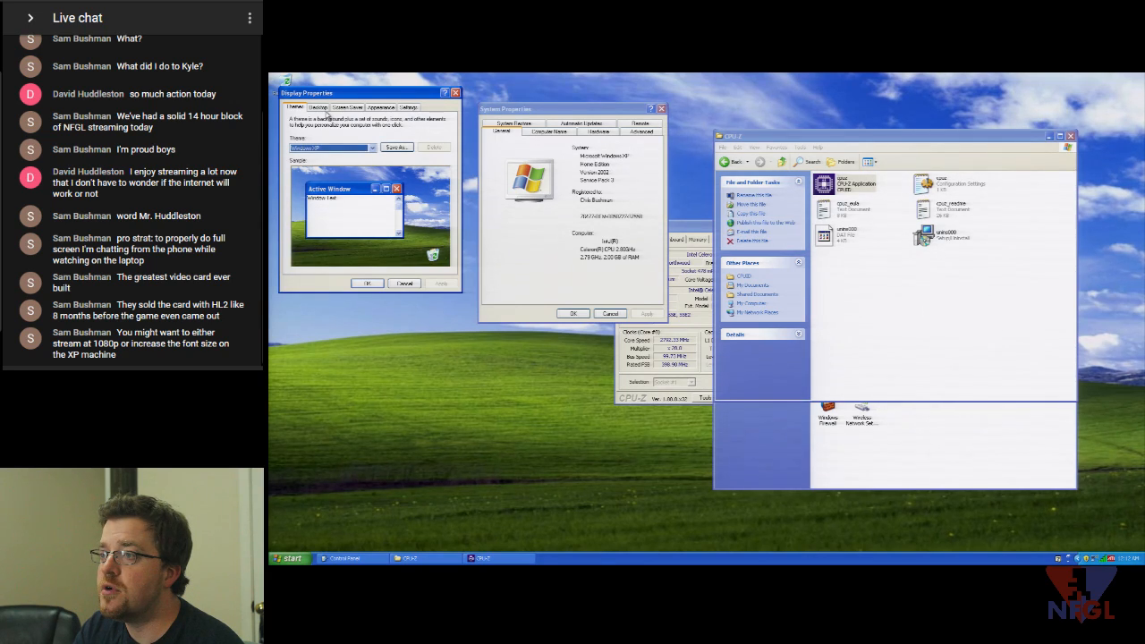
{"action": "left_click", "coordinate": [380, 107]}
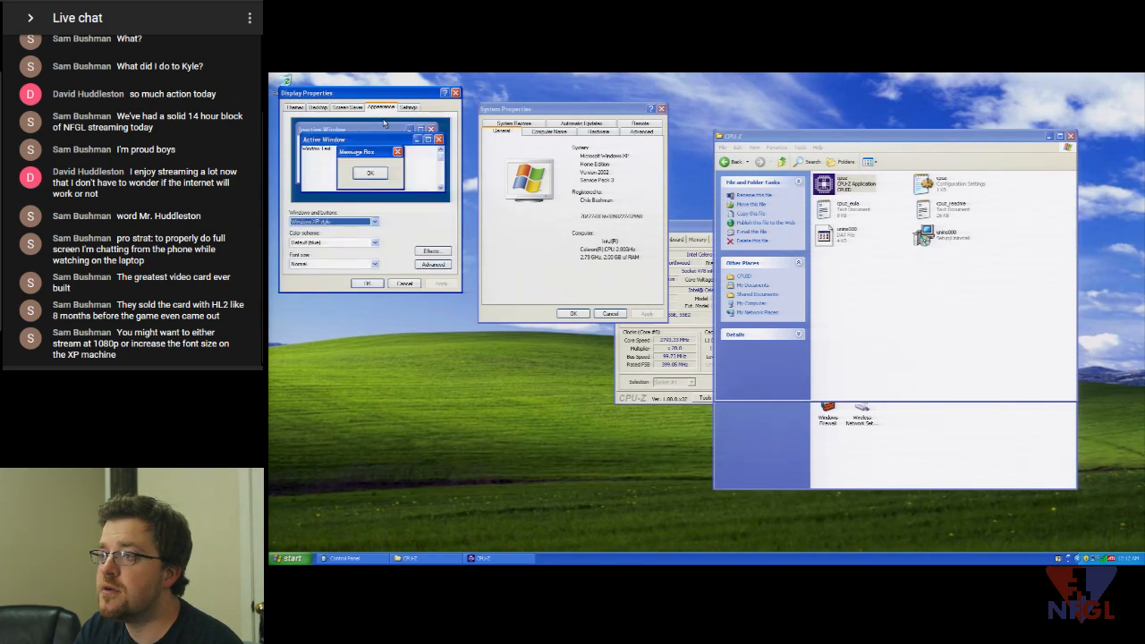
{"action": "left_click", "coordinate": [371, 263]}
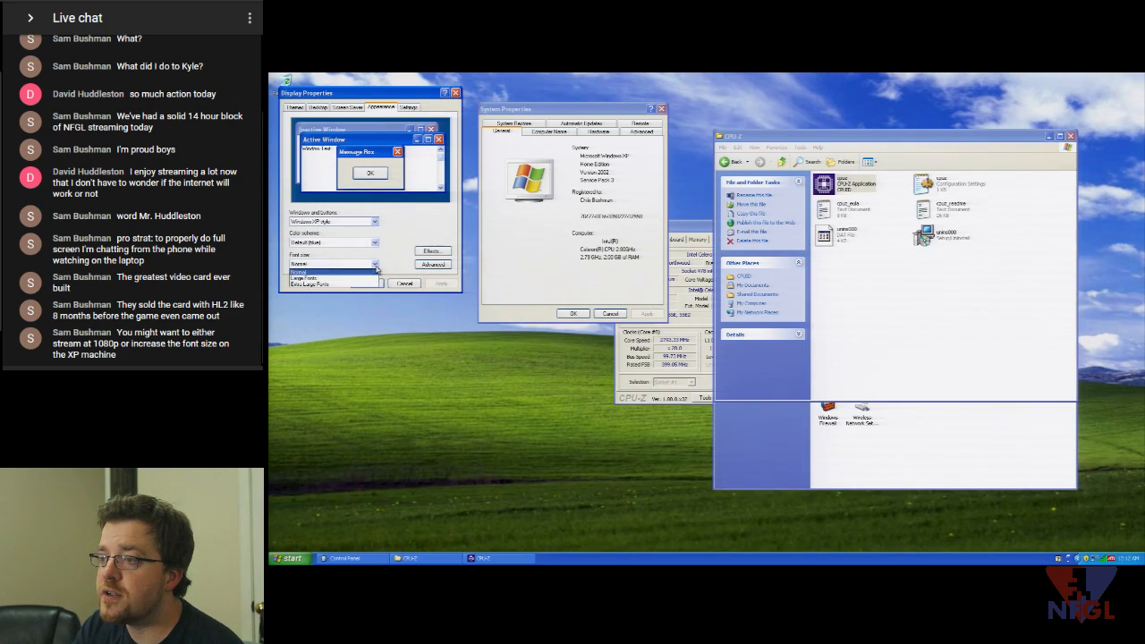
{"action": "left_click", "coordinate": [367, 279]}
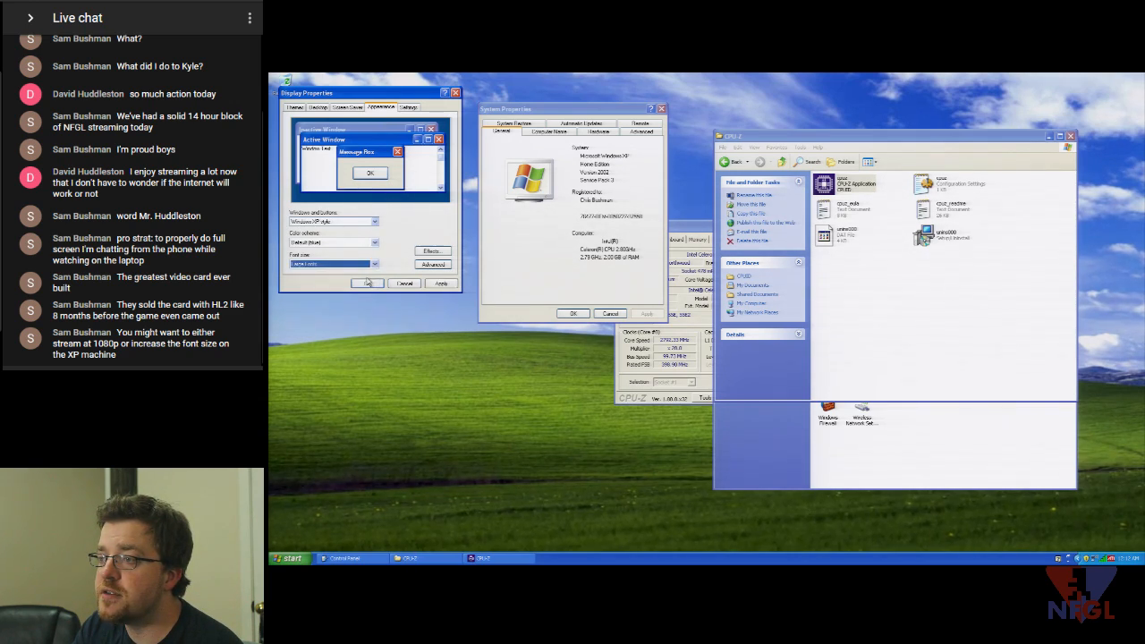
{"action": "left_click", "coordinate": [440, 284]}
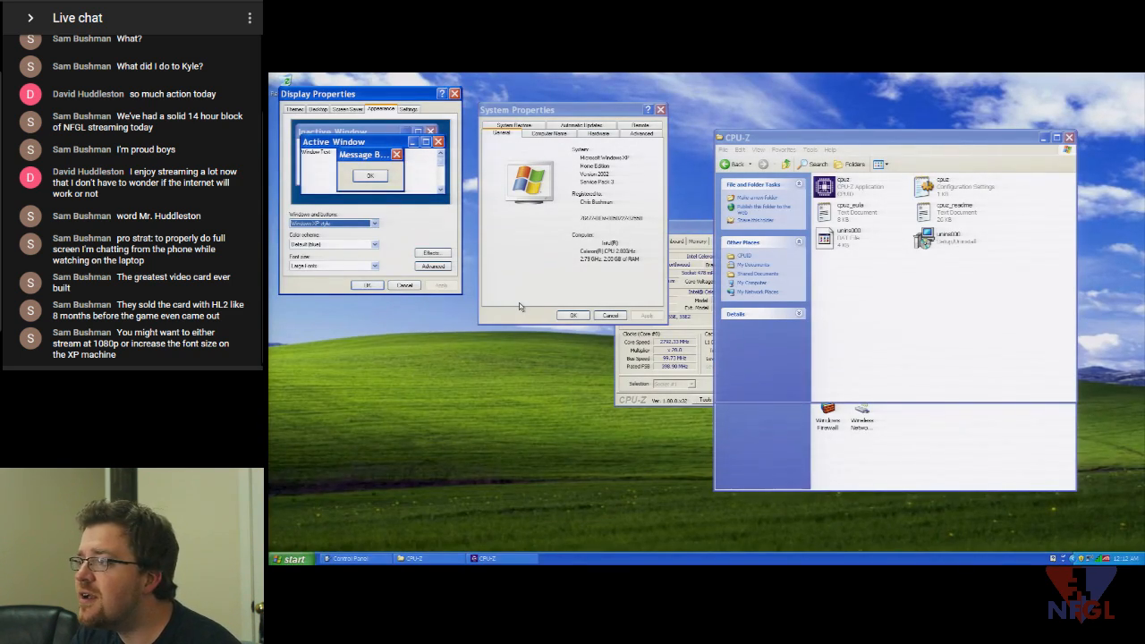
- Change the font size to Extra Large Fonts, apply it, and close Display Properties
{"action": "left_click", "coordinate": [375, 267]}
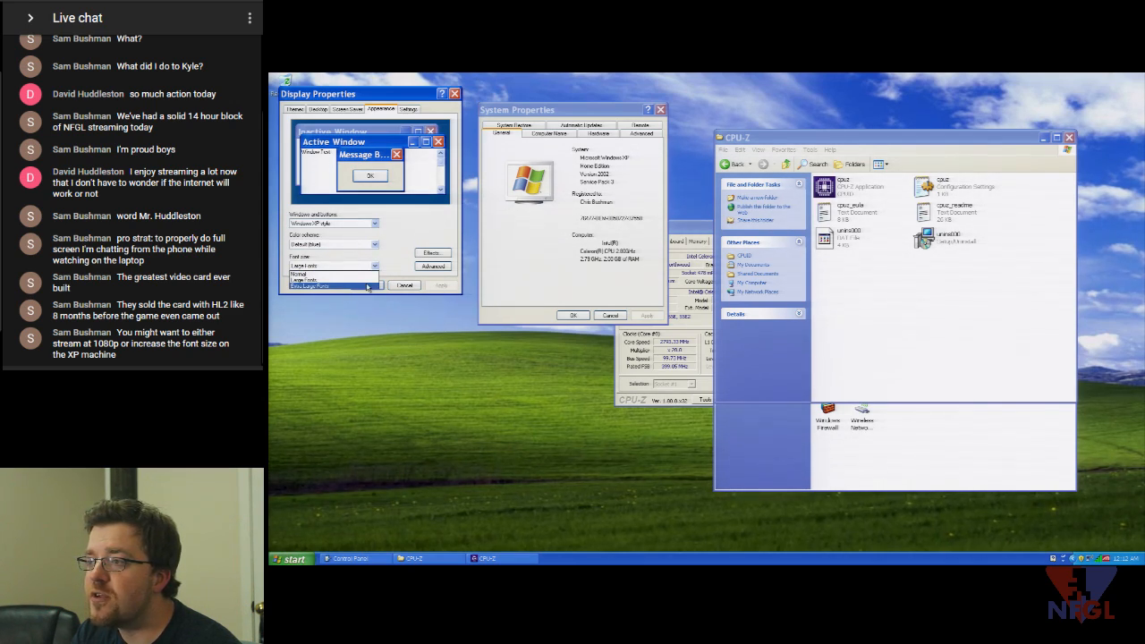
{"action": "left_click", "coordinate": [367, 287]}
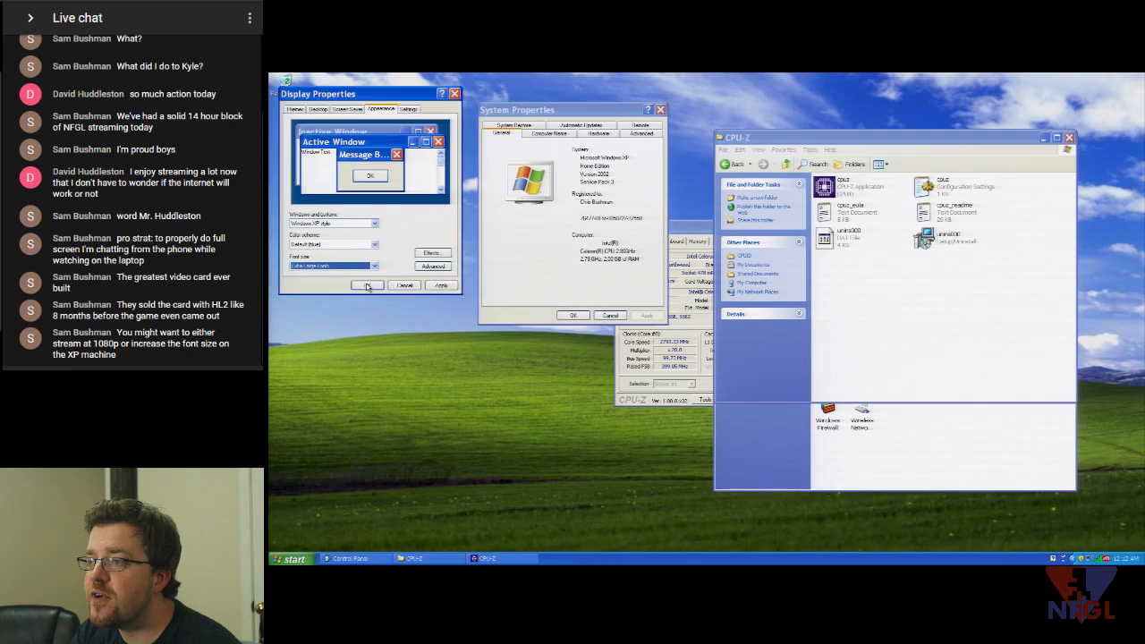
{"action": "left_click", "coordinate": [436, 285]}
{"action": "left_click", "coordinate": [407, 286]}
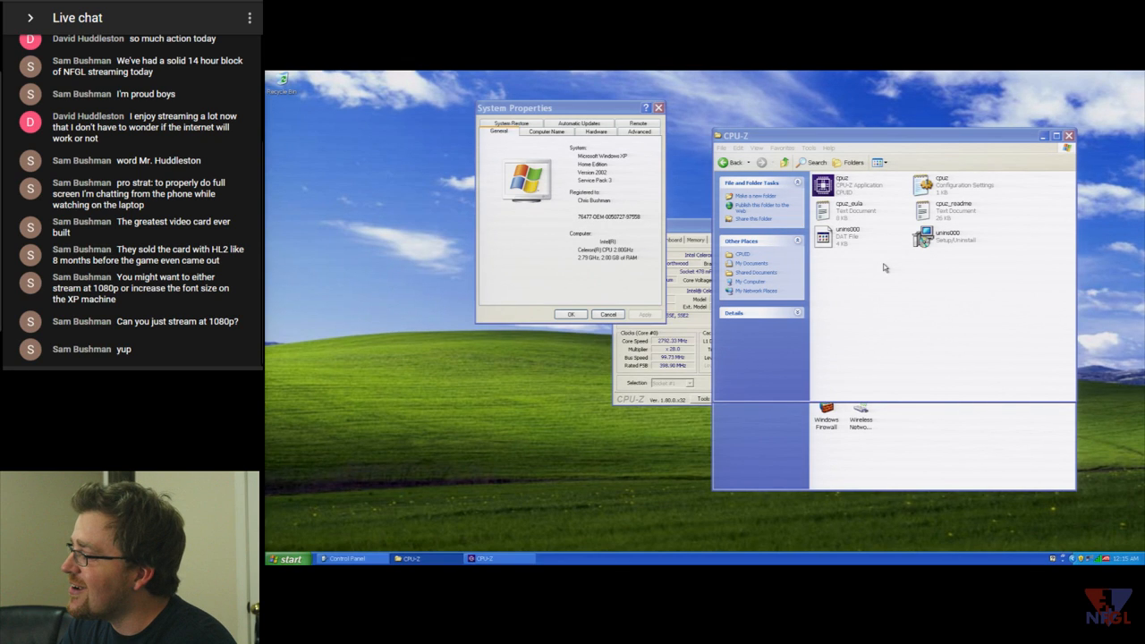
- Bring the CPU-Z window to the front, showing the Intel Celeron details on its CPU tab
{"action": "left_click", "coordinate": [692, 238]}
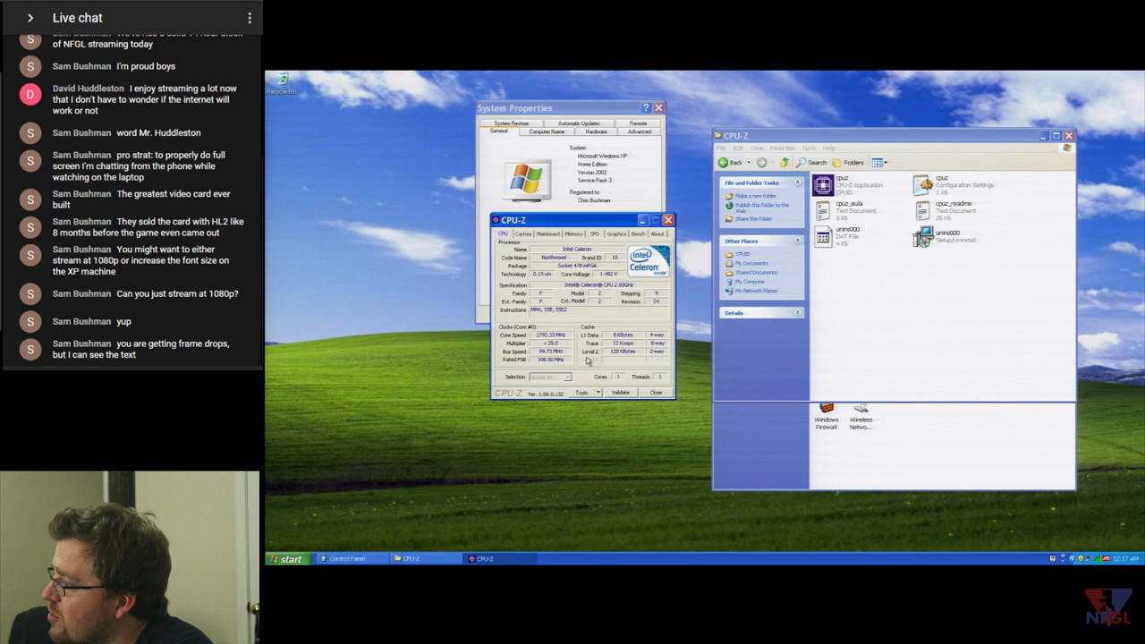
- Show CPU-Z's Mainboard tab: Intel D865GLC board, 865 chipset, ICH5 southbridge and AGP 3.0 at 8x
{"action": "left_click", "coordinate": [547, 234]}
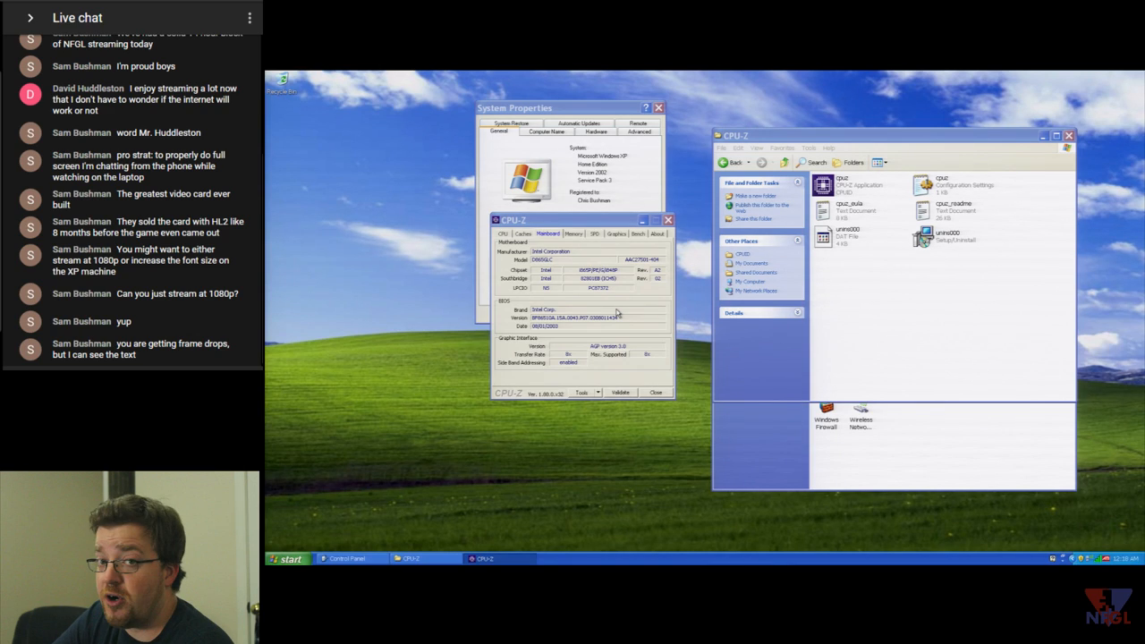
{"action": "left_click", "coordinate": [619, 227]}
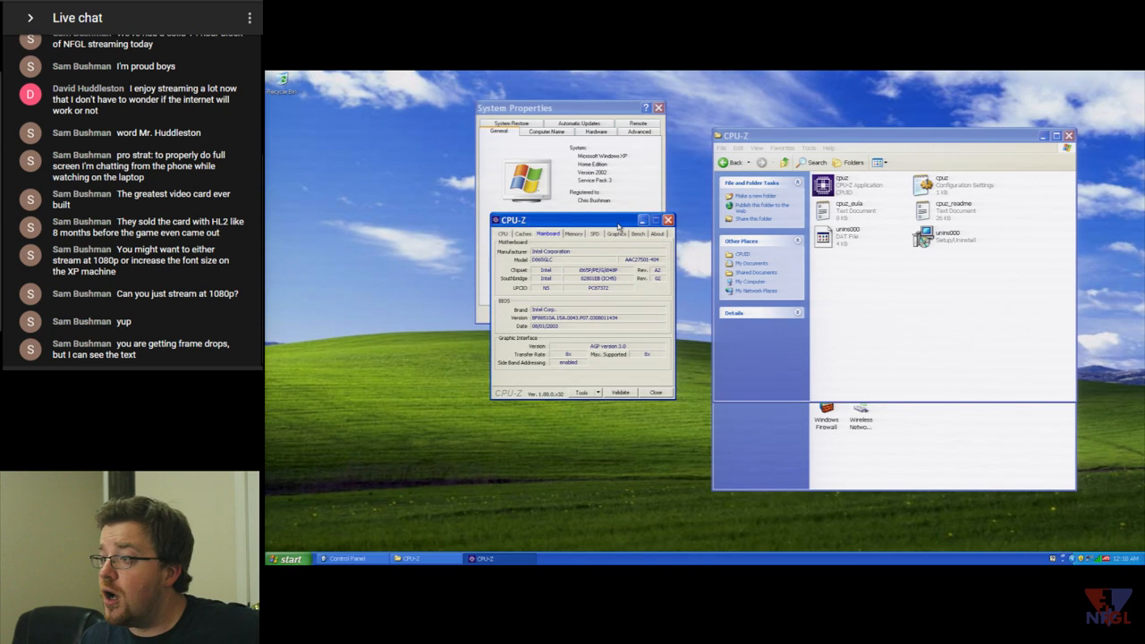
- Review memory timings, then check the SPD module in Slots #2, #3 and back to #1
{"action": "left_click", "coordinate": [573, 233]}
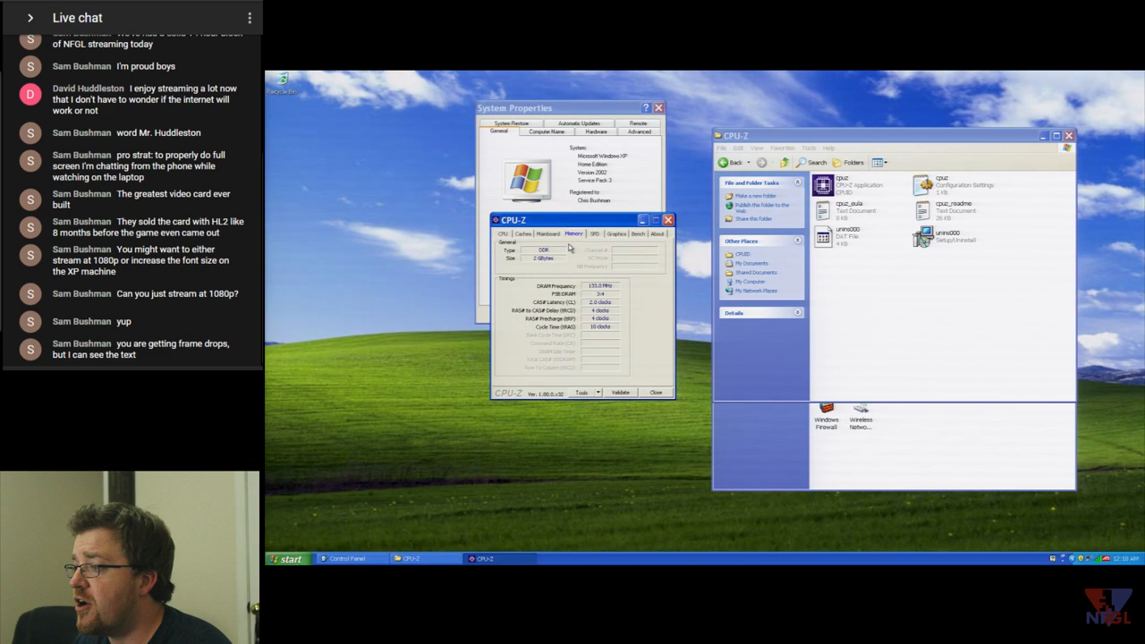
{"action": "left_click", "coordinate": [594, 234]}
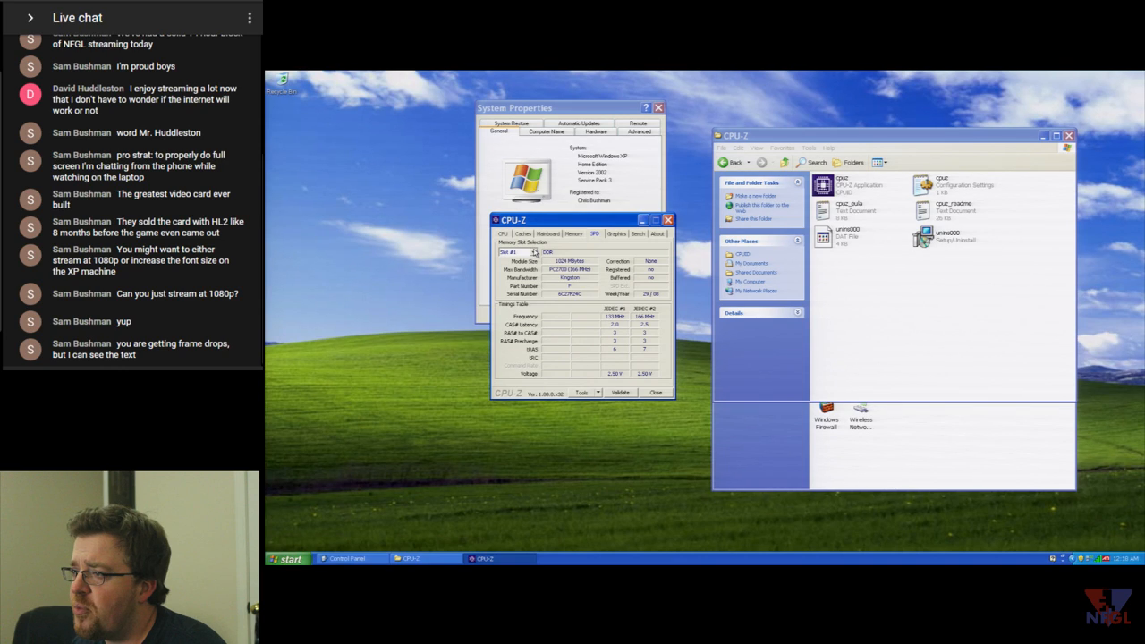
{"action": "left_click", "coordinate": [534, 252]}
{"action": "left_click", "coordinate": [534, 265]}
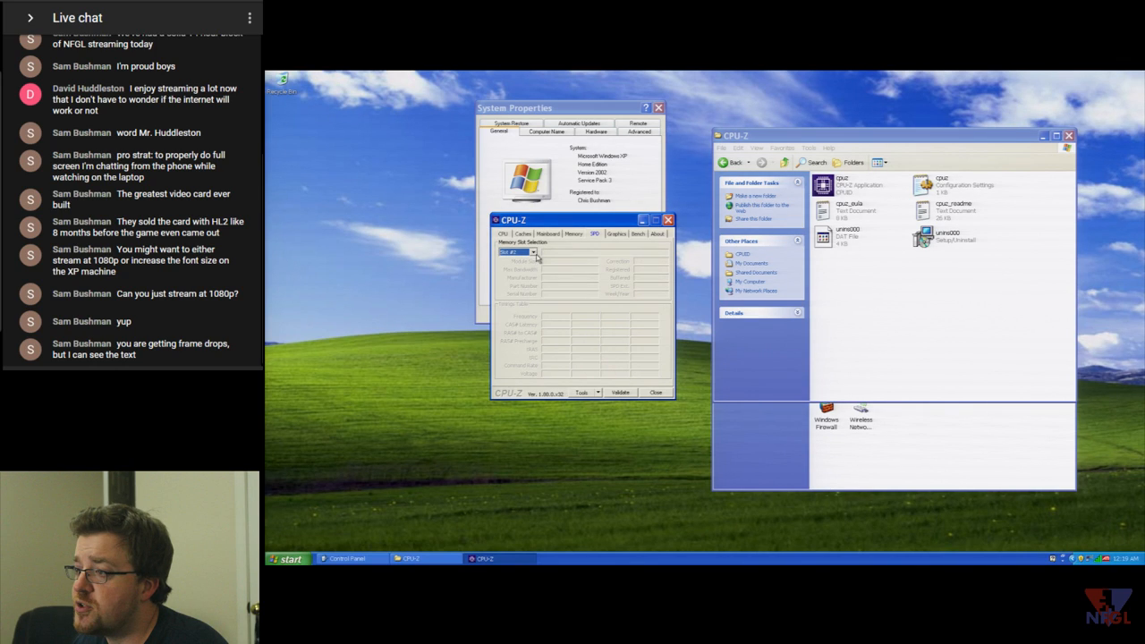
{"action": "left_click", "coordinate": [535, 254]}
{"action": "left_click", "coordinate": [526, 268]}
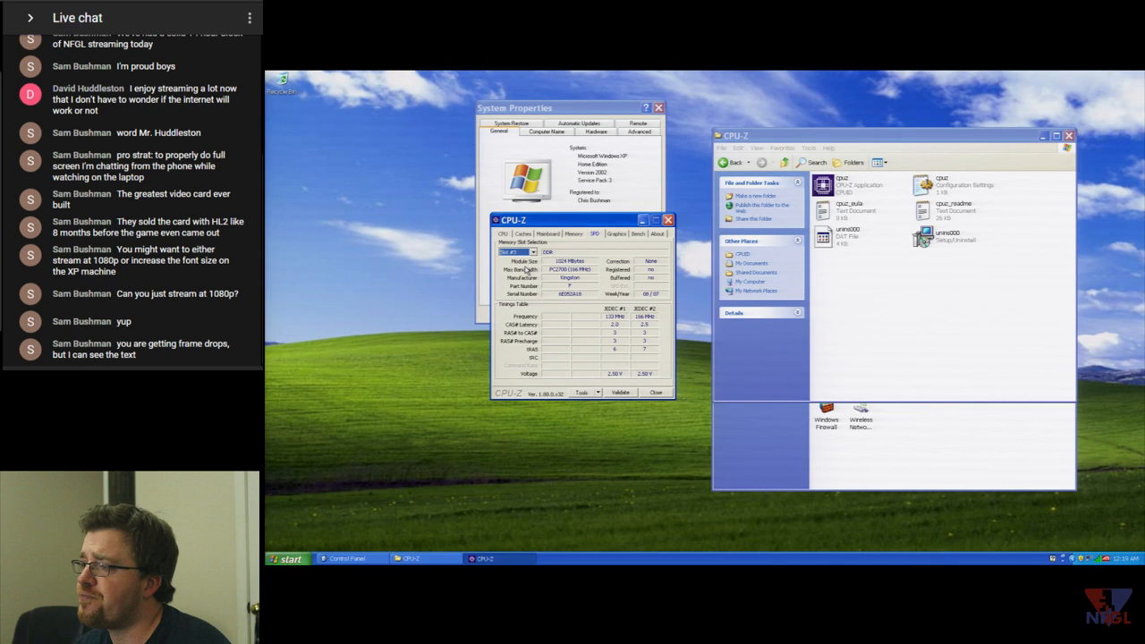
{"action": "left_click", "coordinate": [533, 252]}
{"action": "left_click", "coordinate": [528, 260]}
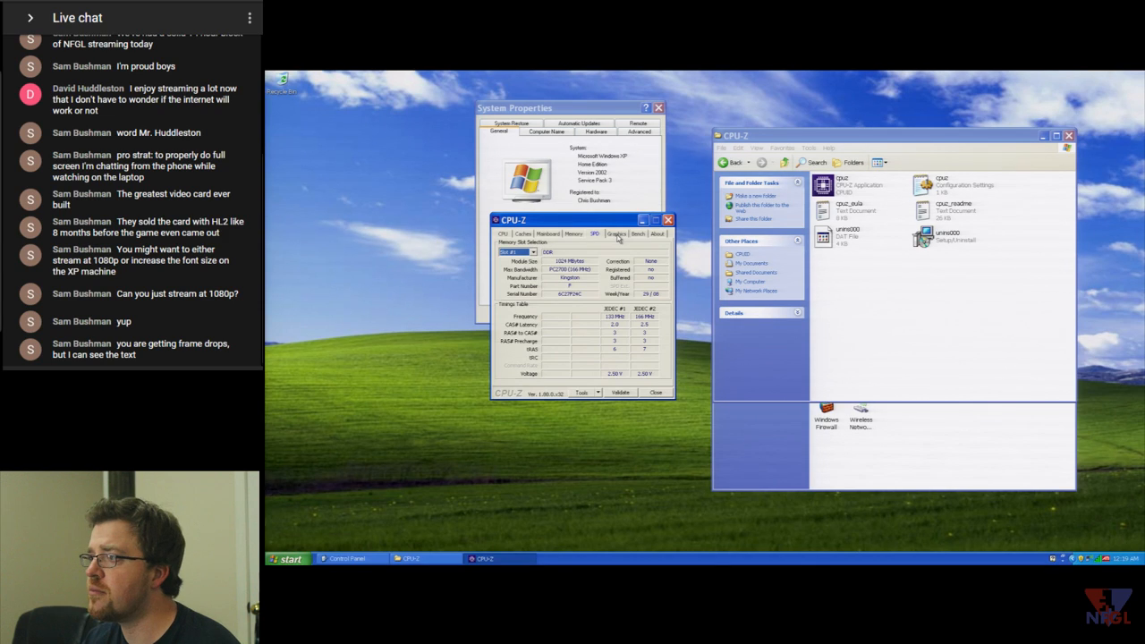
- Look over CPU-Z's Graphics display devices, Bench and About pages, then close CPU-Z
{"action": "left_click", "coordinate": [616, 234]}
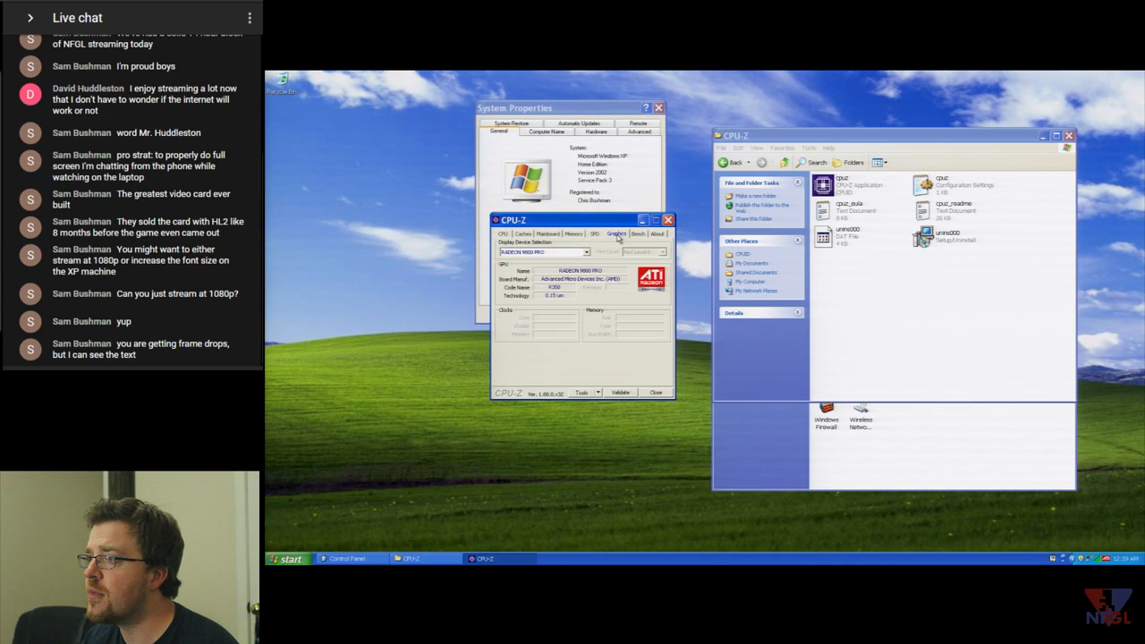
{"action": "left_click", "coordinate": [586, 252]}
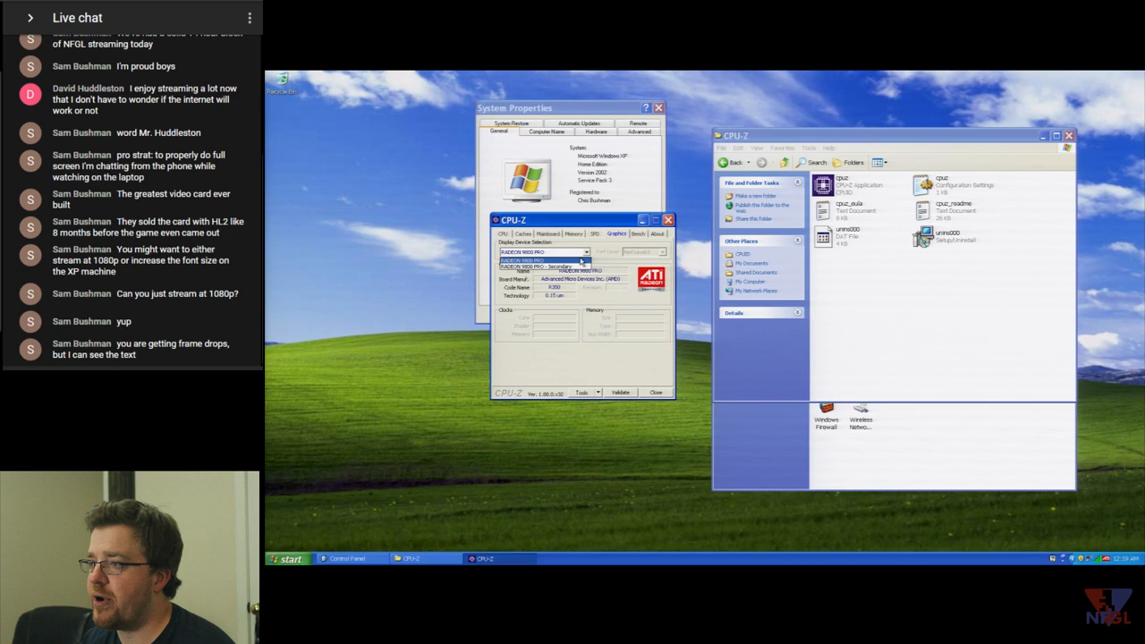
{"action": "left_click", "coordinate": [582, 259]}
{"action": "key", "text": "ctrl+Tab"}
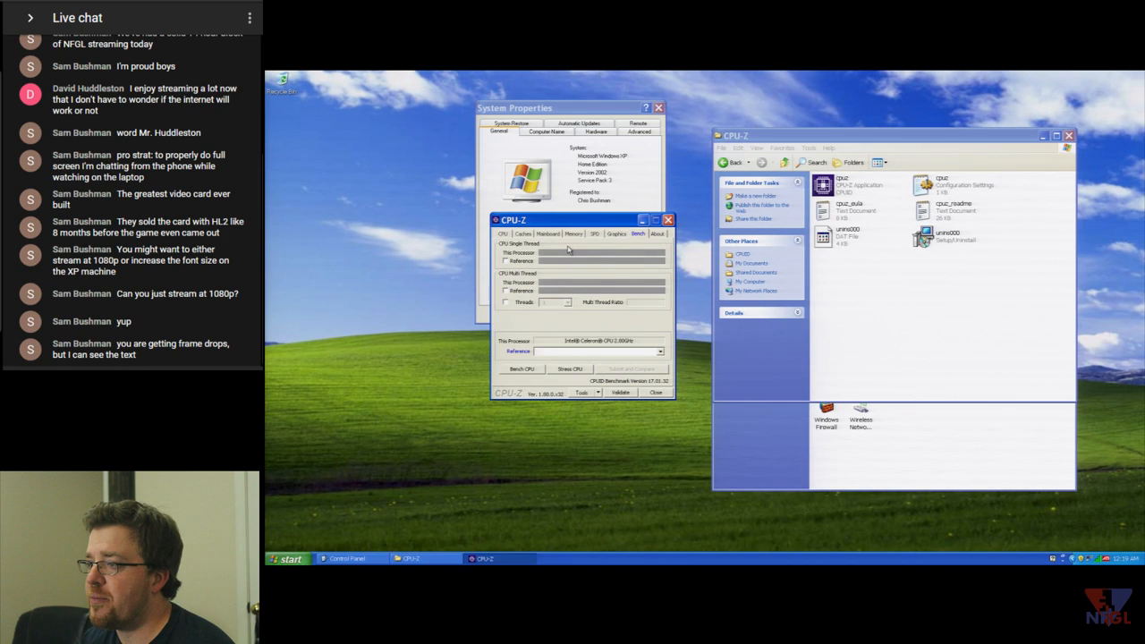
{"action": "left_click", "coordinate": [655, 233]}
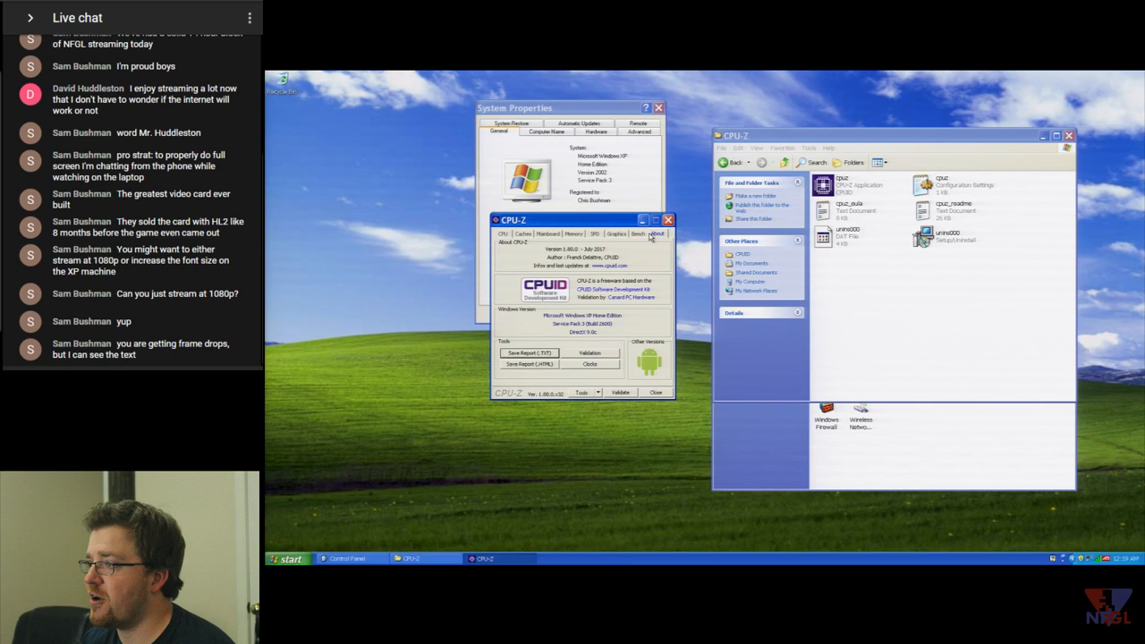
{"action": "left_click", "coordinate": [667, 220]}
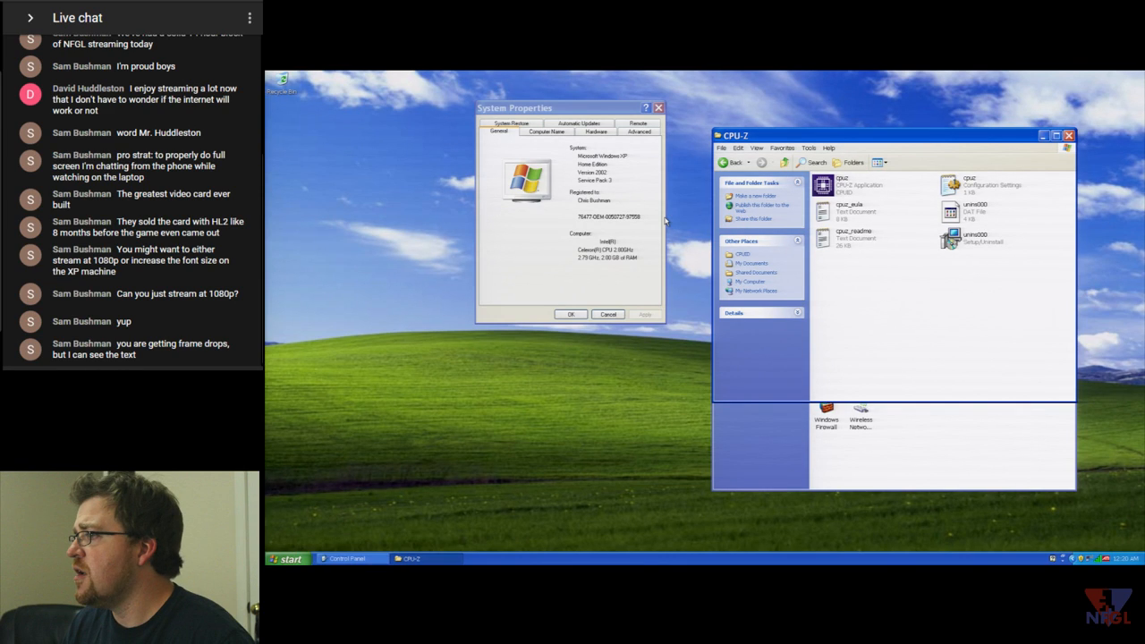
- Close System Properties and use the Run box to start the East India Company launcher
{"action": "key", "text": "Escape"}
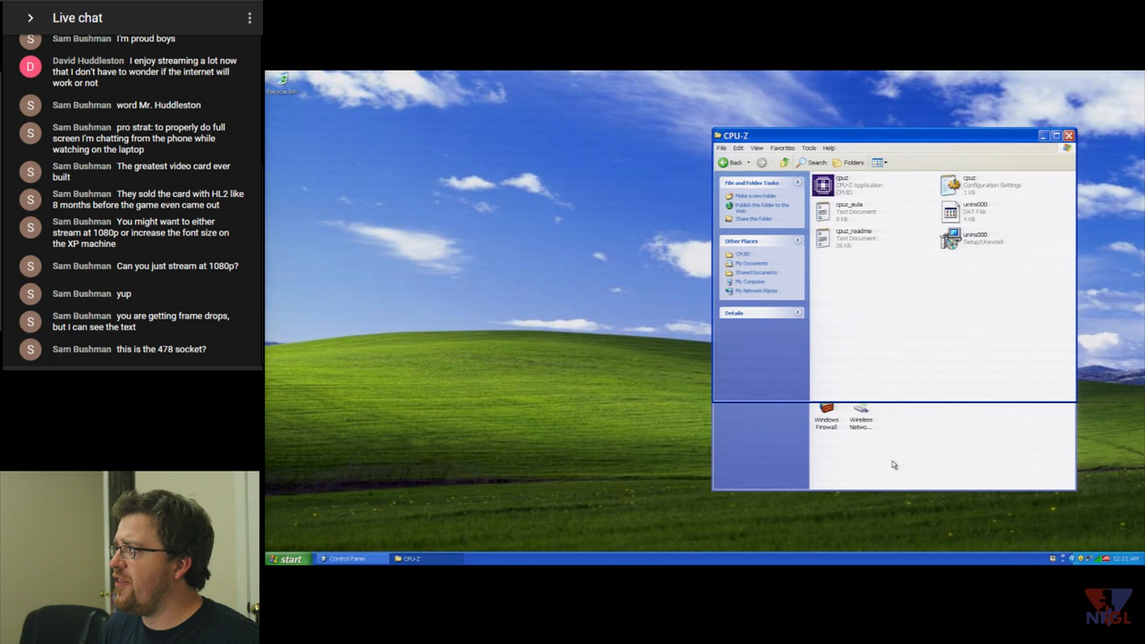
{"action": "key", "text": "super+r"}
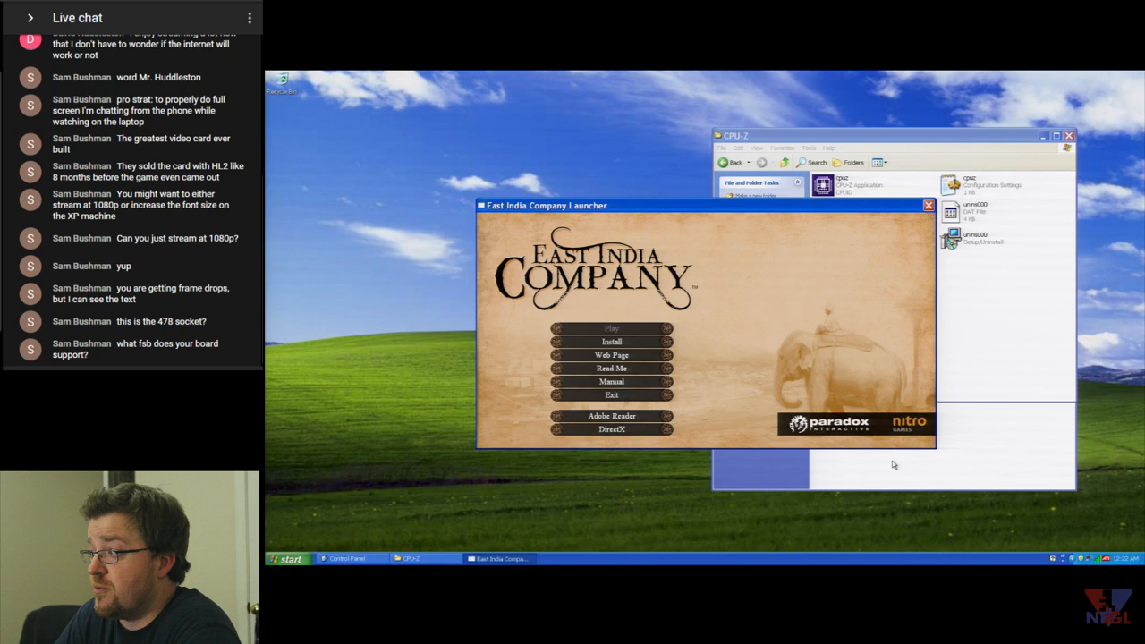
- Relaunch cpuz from its folder, move it to the top-left, and return to the game launcher
{"action": "left_click", "coordinate": [405, 558]}
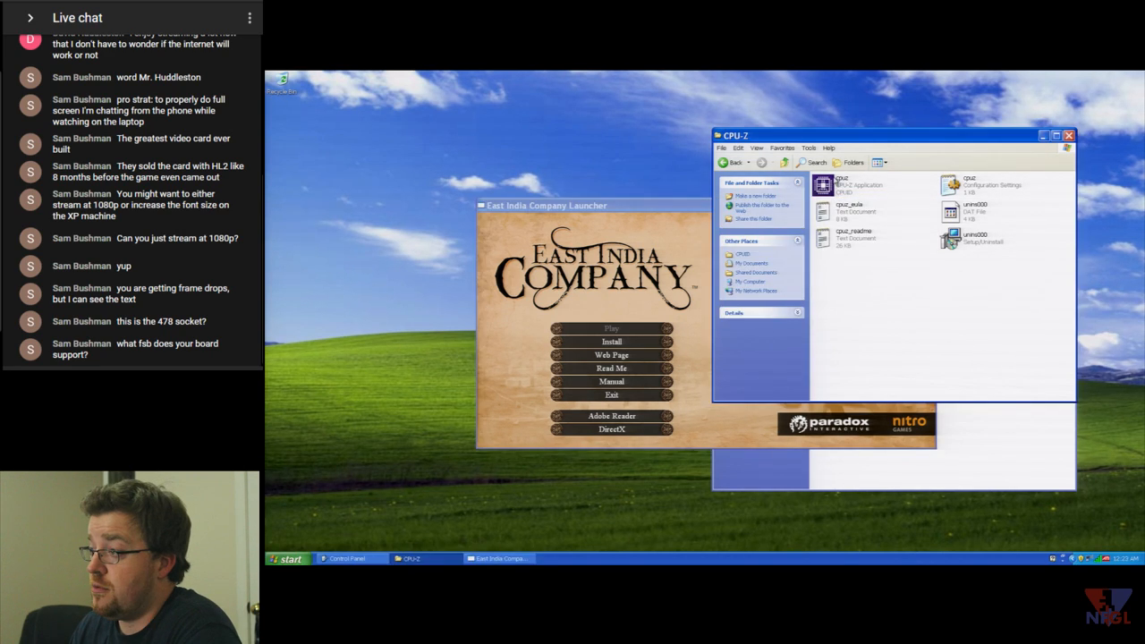
{"action": "double_click", "coordinate": [837, 180]}
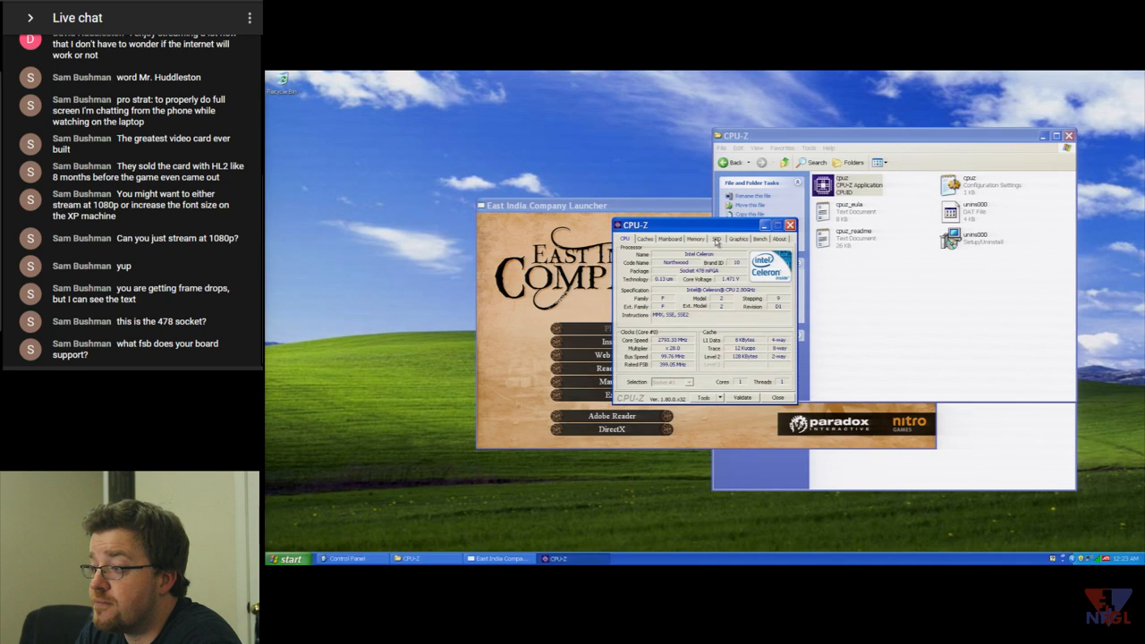
{"action": "left_click_drag", "start_coordinate": [719, 230], "coordinate": [375, 130]}
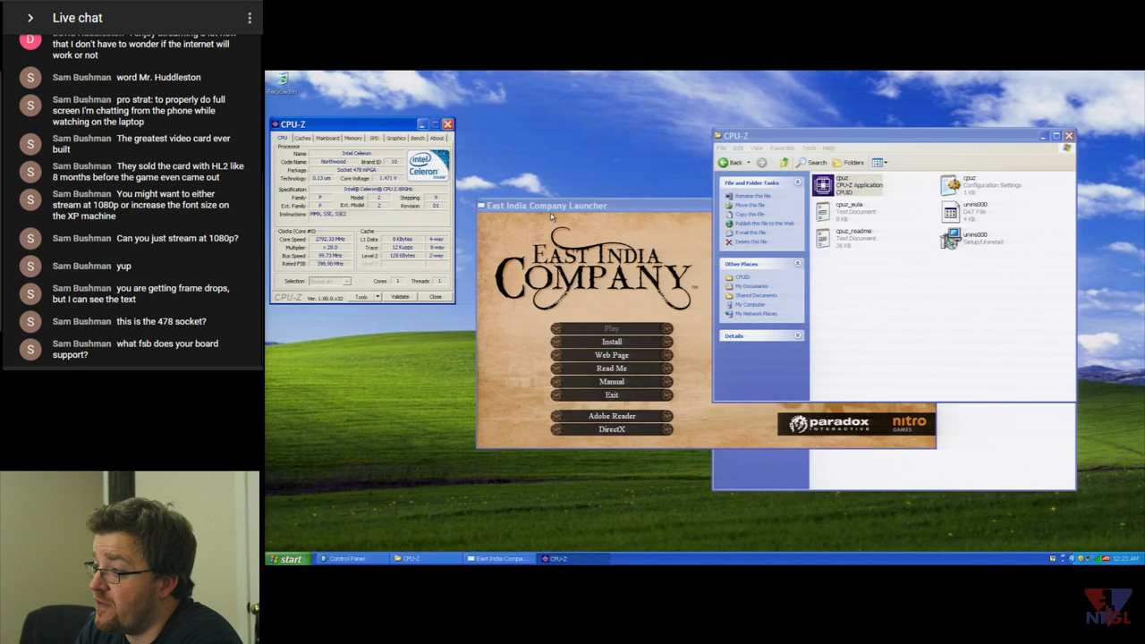
{"action": "left_click", "coordinate": [552, 216]}
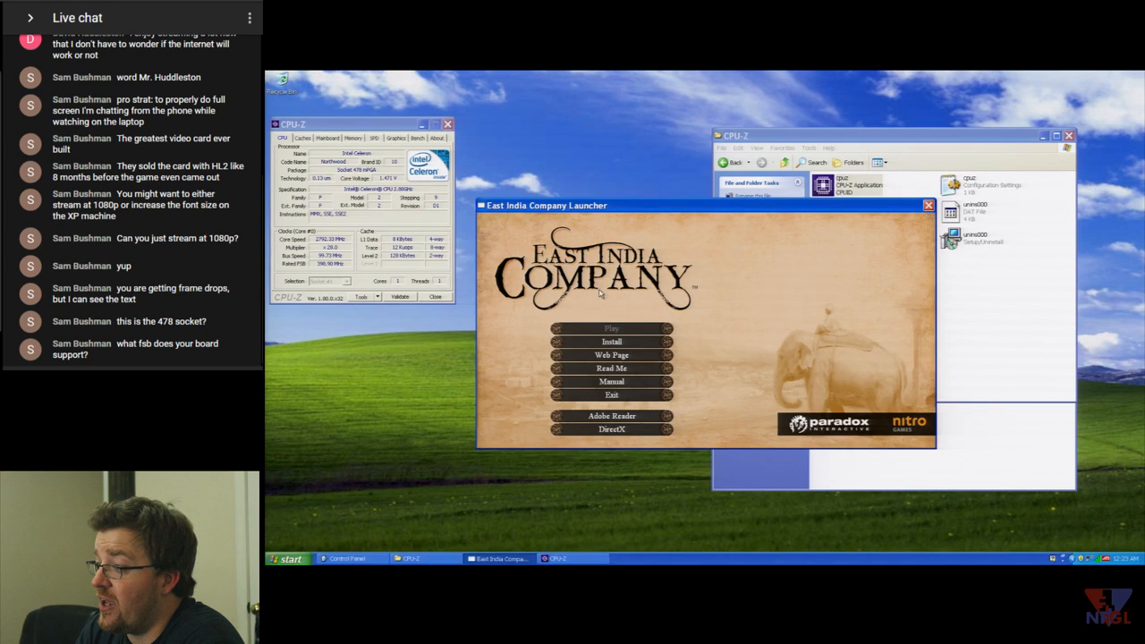
- Start installing East India Company and get past the welcome and licence pages
{"action": "left_click", "coordinate": [612, 342]}
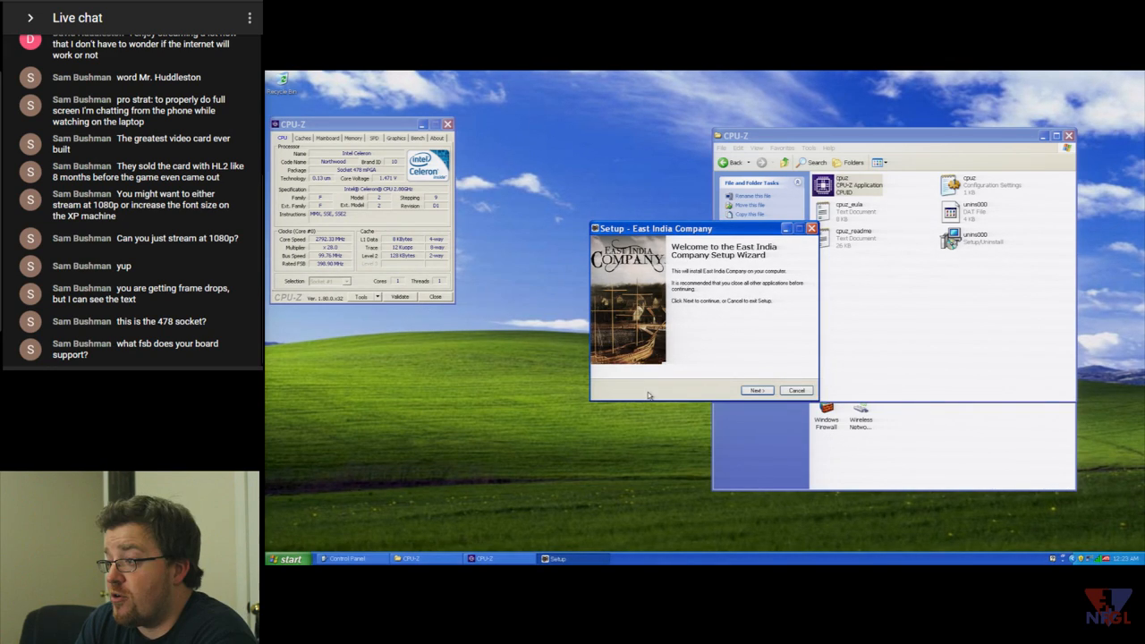
{"action": "left_click", "coordinate": [766, 394]}
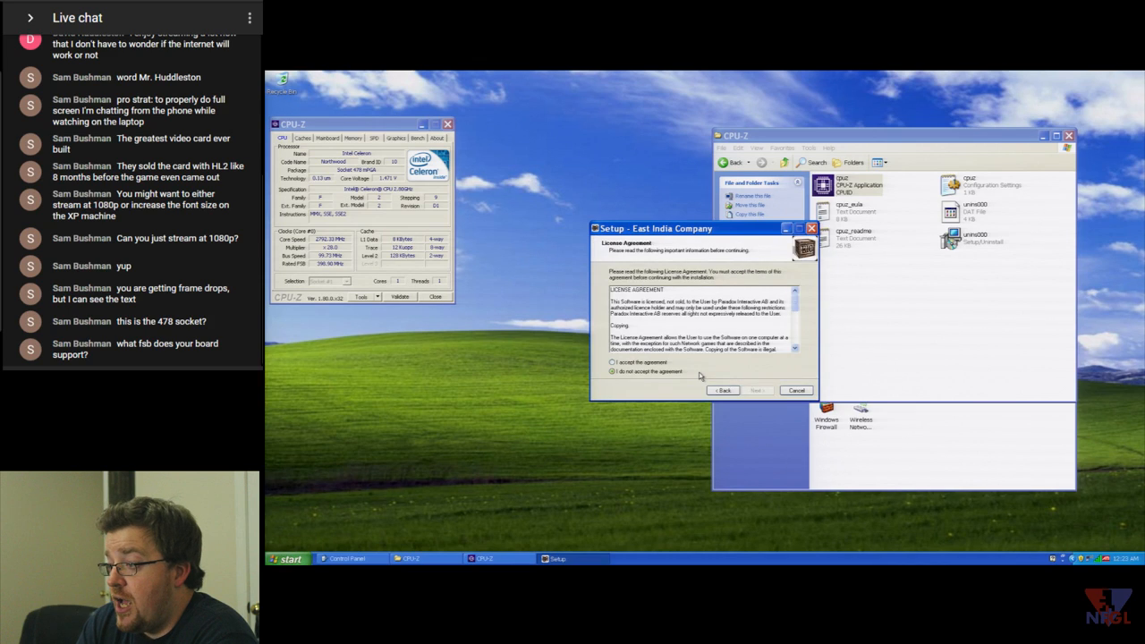
{"action": "left_click", "coordinate": [756, 391]}
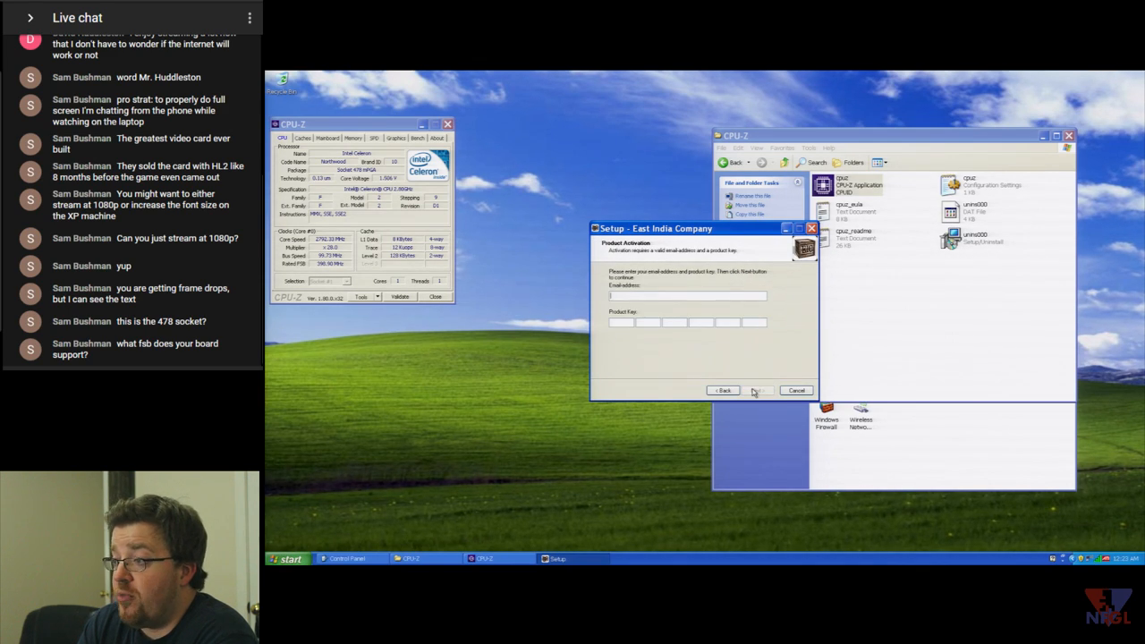
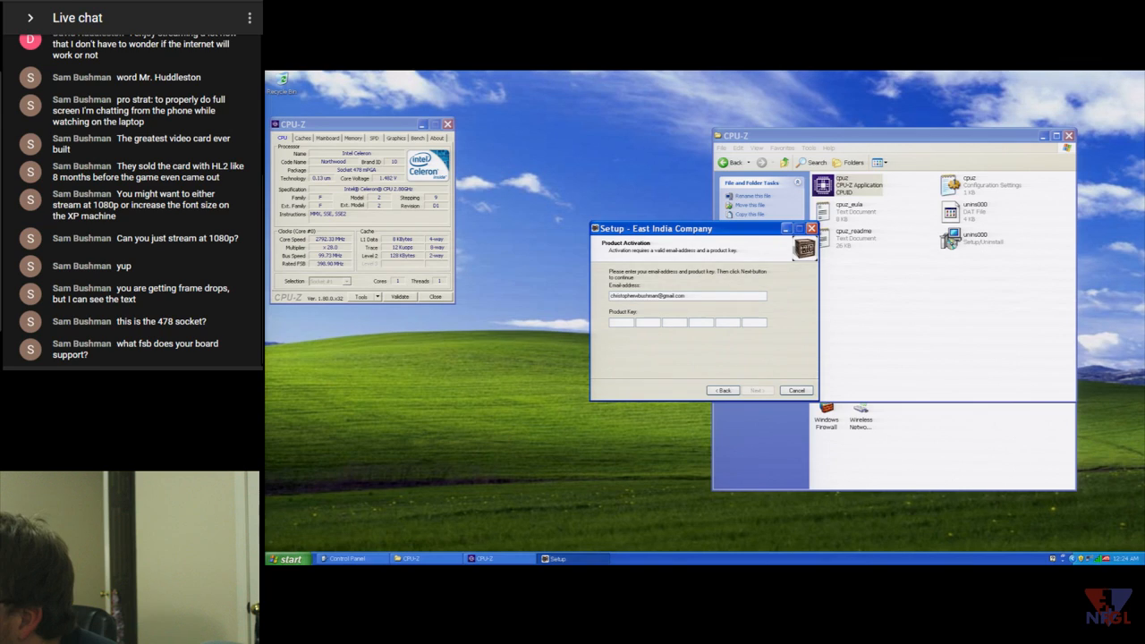